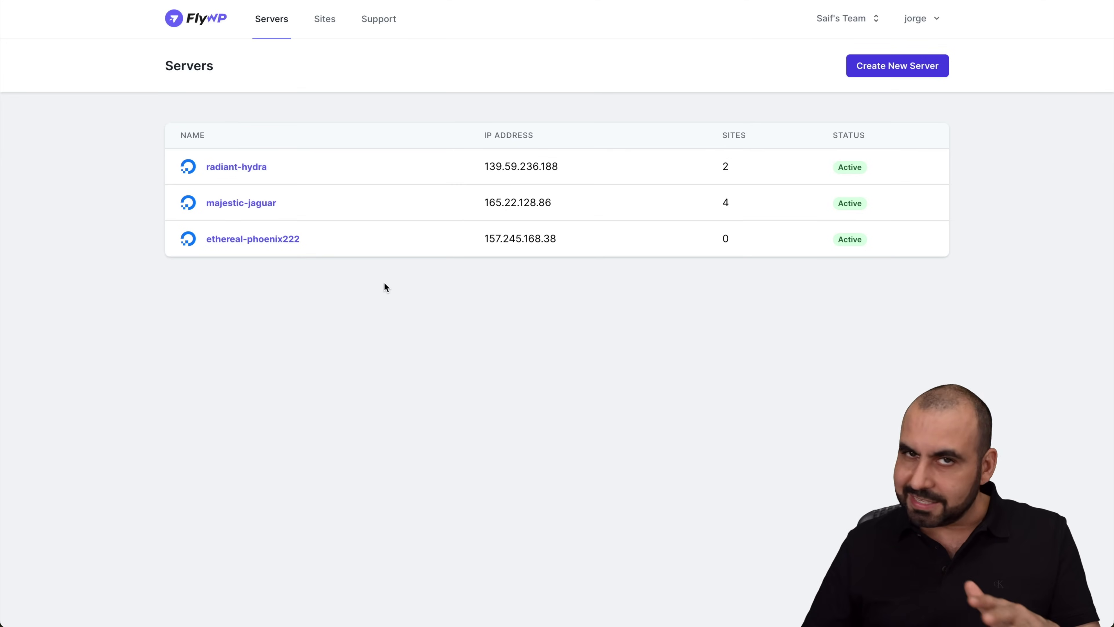
# Start a new server on the Custom provider, showing hostname ethereal-centaur, port 22 and Ubuntu 22.04
pyautogui.click(916, 66)
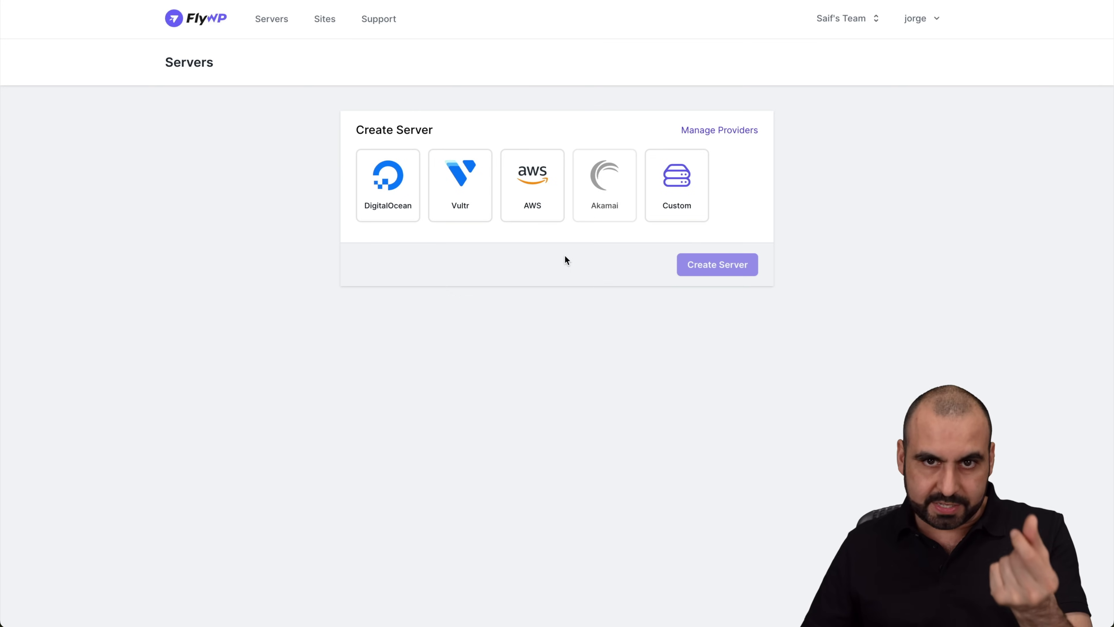
pyautogui.click(687, 185)
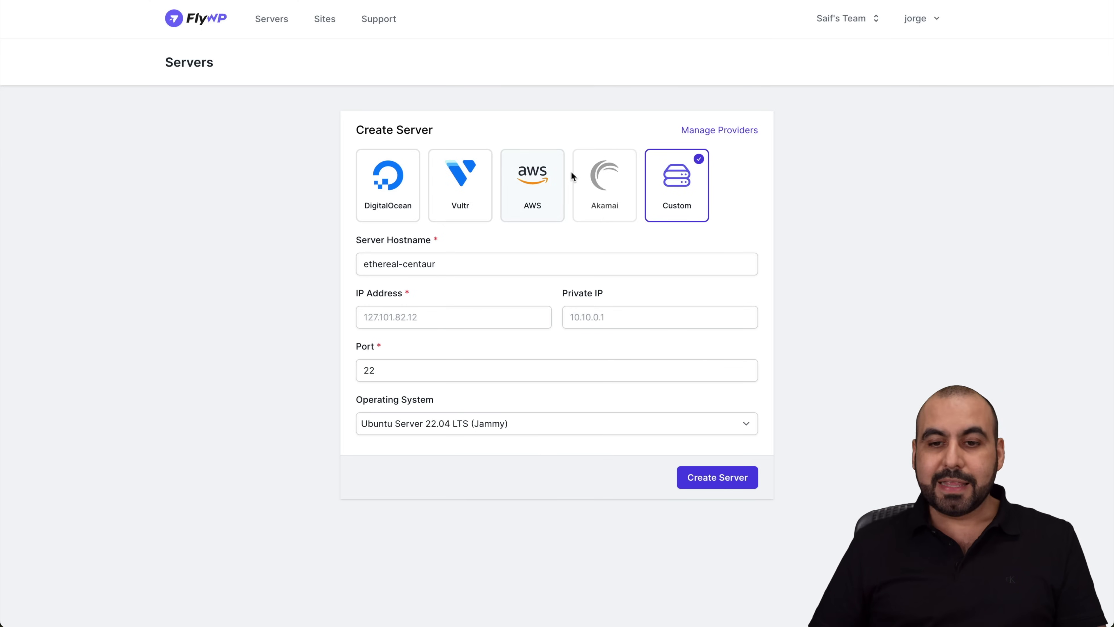
# View the team's four saved server providers, cancel the add-provider form, and return to Create Server
pyautogui.click(730, 131)
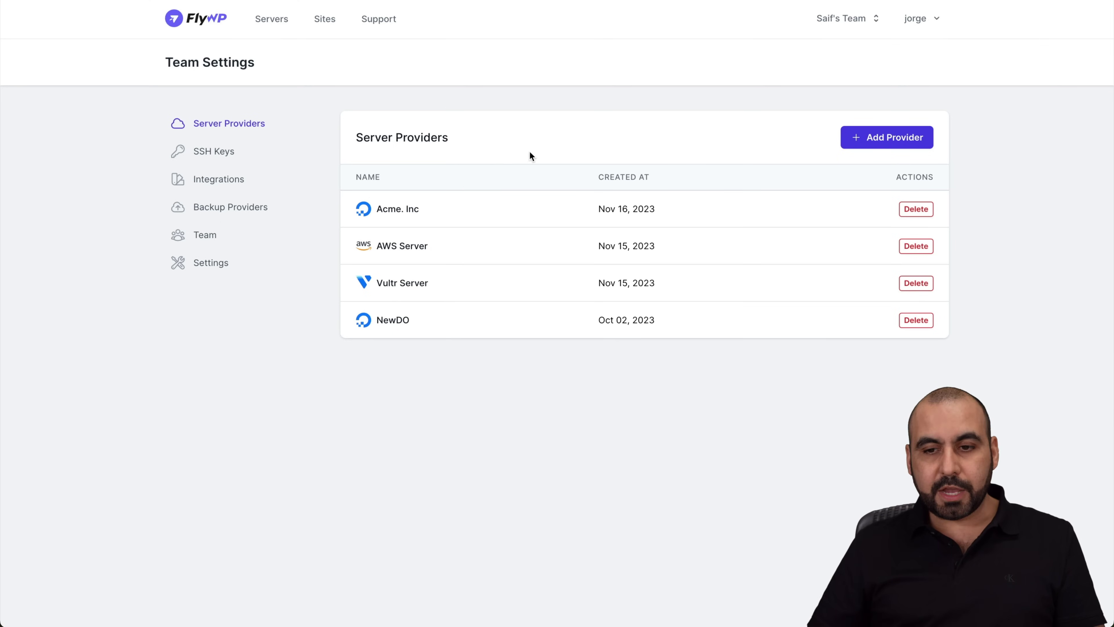
pyautogui.click(891, 147)
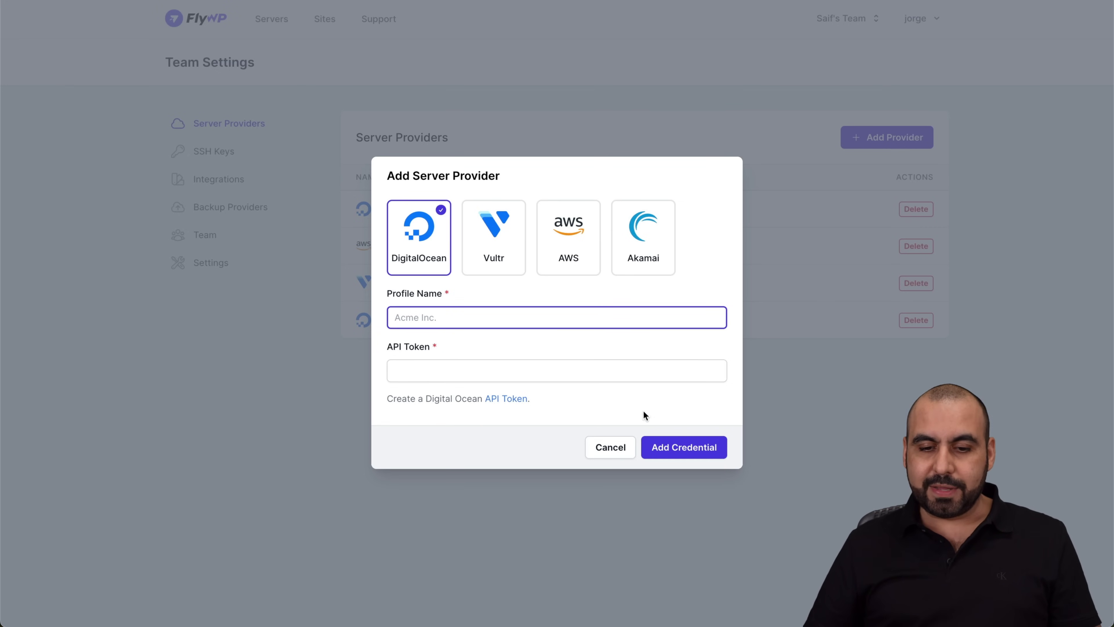
pyautogui.click(608, 450)
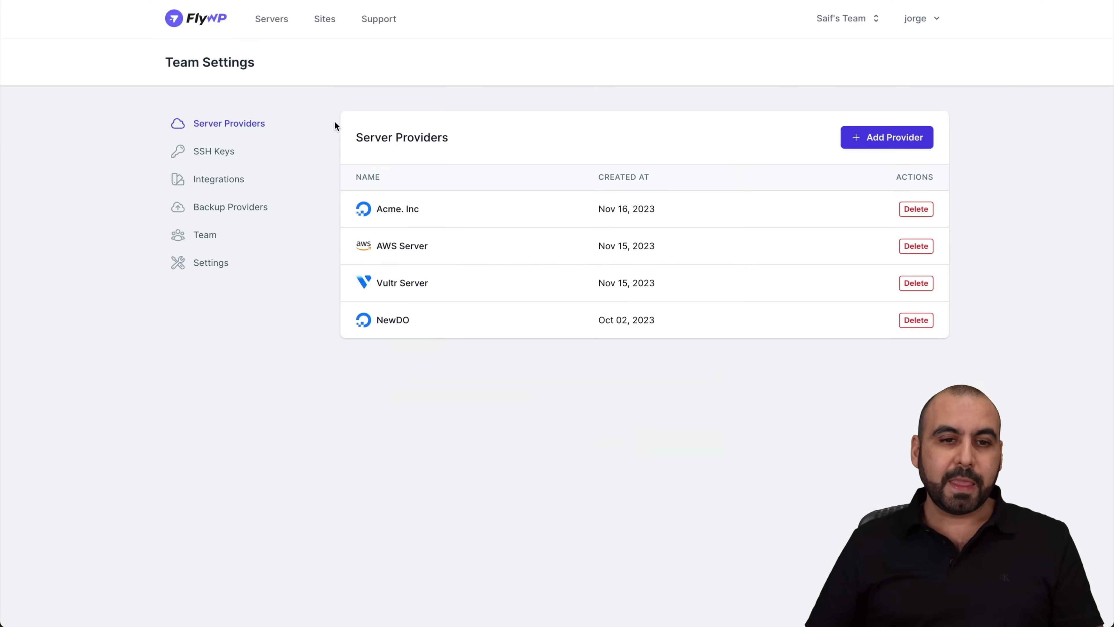
pyautogui.click(269, 22)
# Choose DigitalOcean with the NewDO credentials and rename the hostname to mystical-pegasus23
pyautogui.click(867, 65)
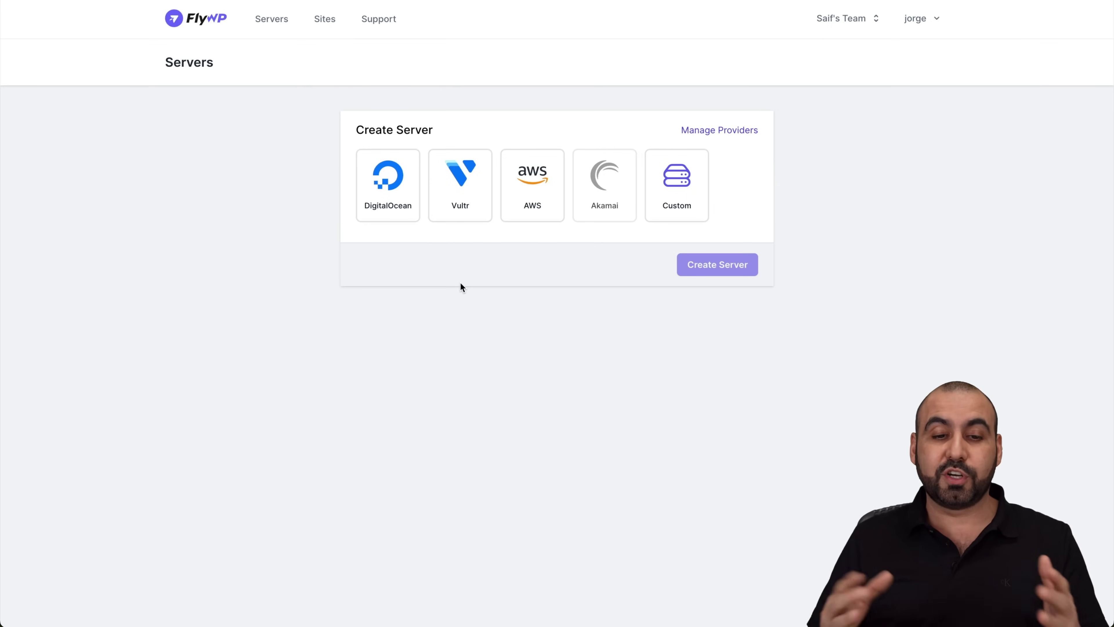
pyautogui.click(392, 197)
pyautogui.click(445, 265)
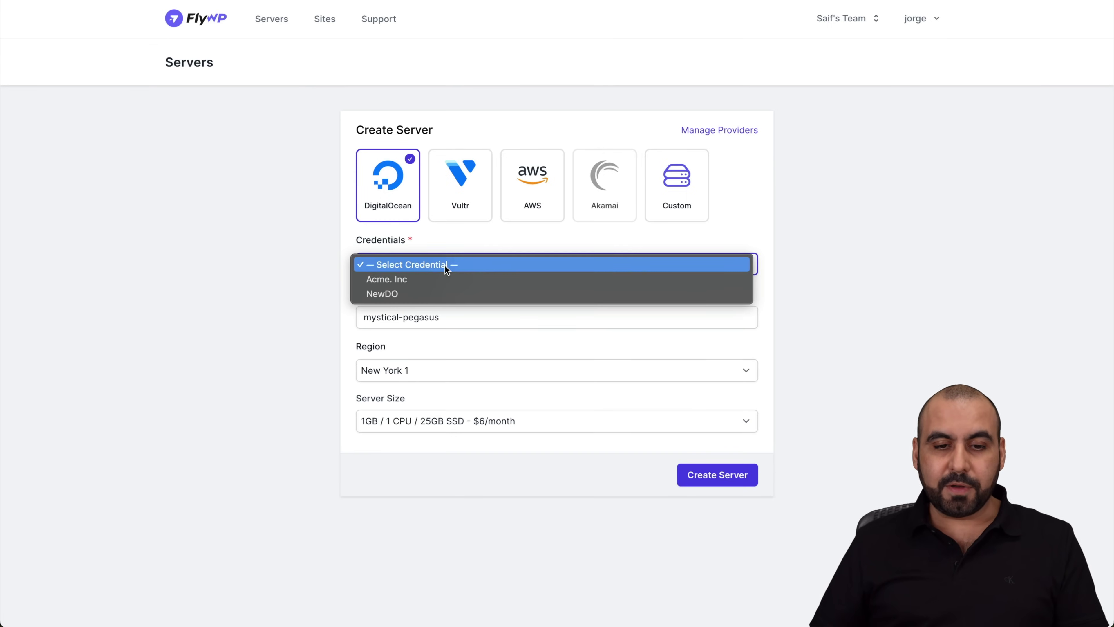
pyautogui.click(419, 293)
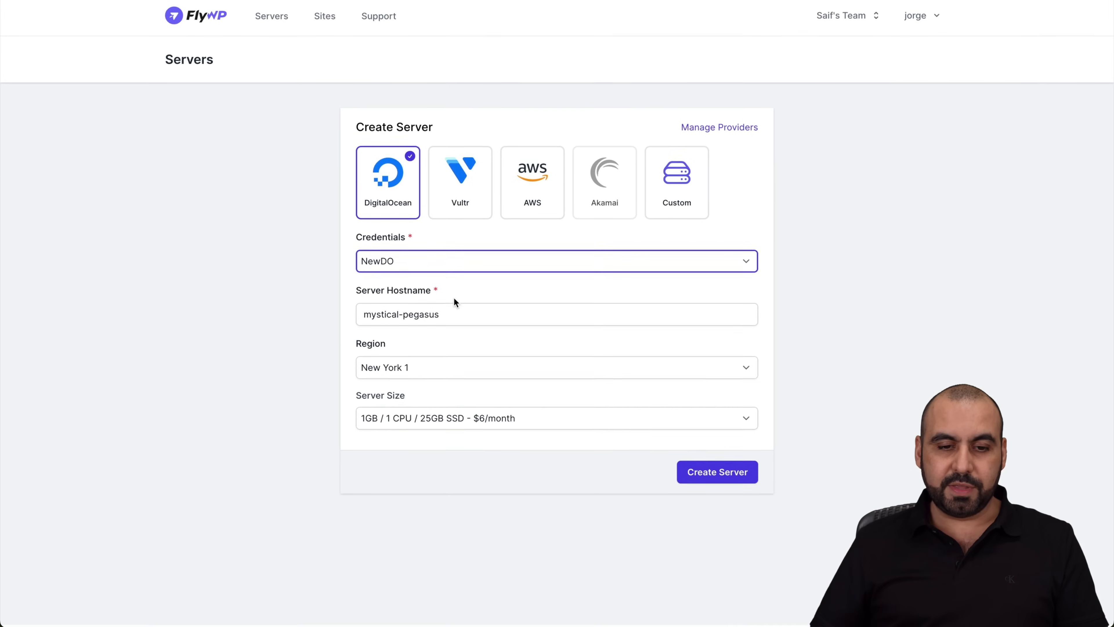
pyautogui.click(454, 312)
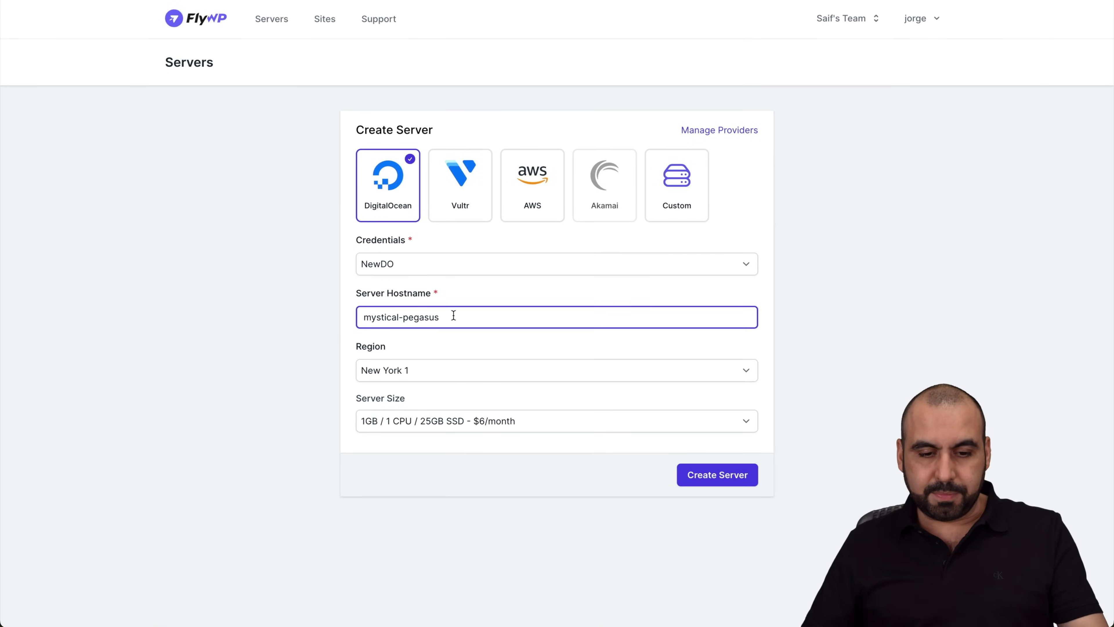
pyautogui.write('33')
# Set the region to San Francisco 2, keep the 1GB / 1 CPU size, and create the server
pyautogui.click(433, 370)
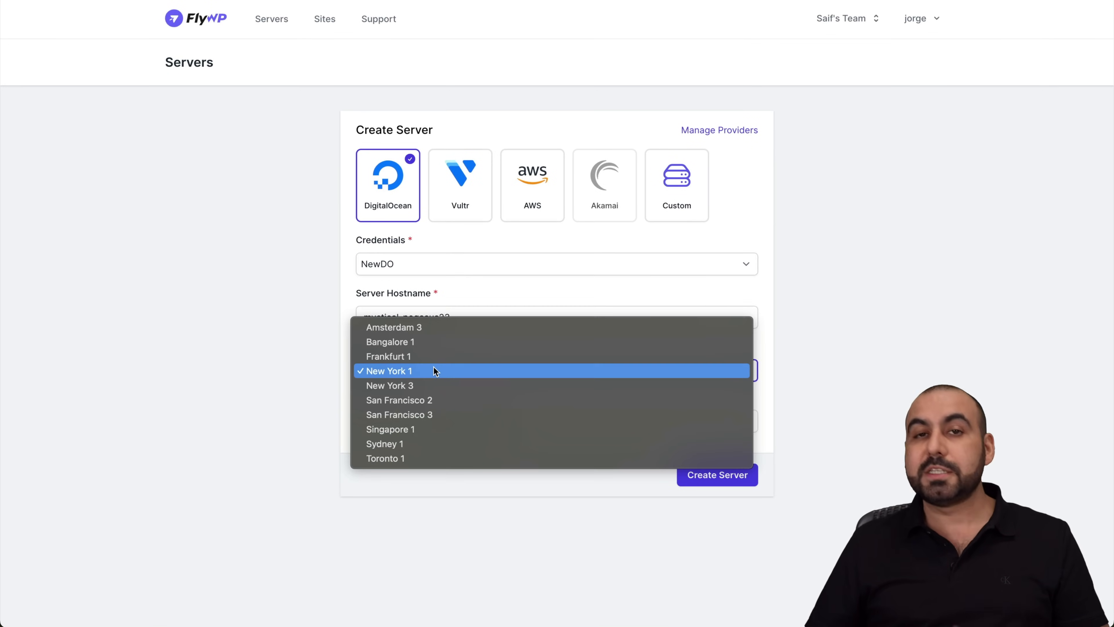
pyautogui.click(442, 398)
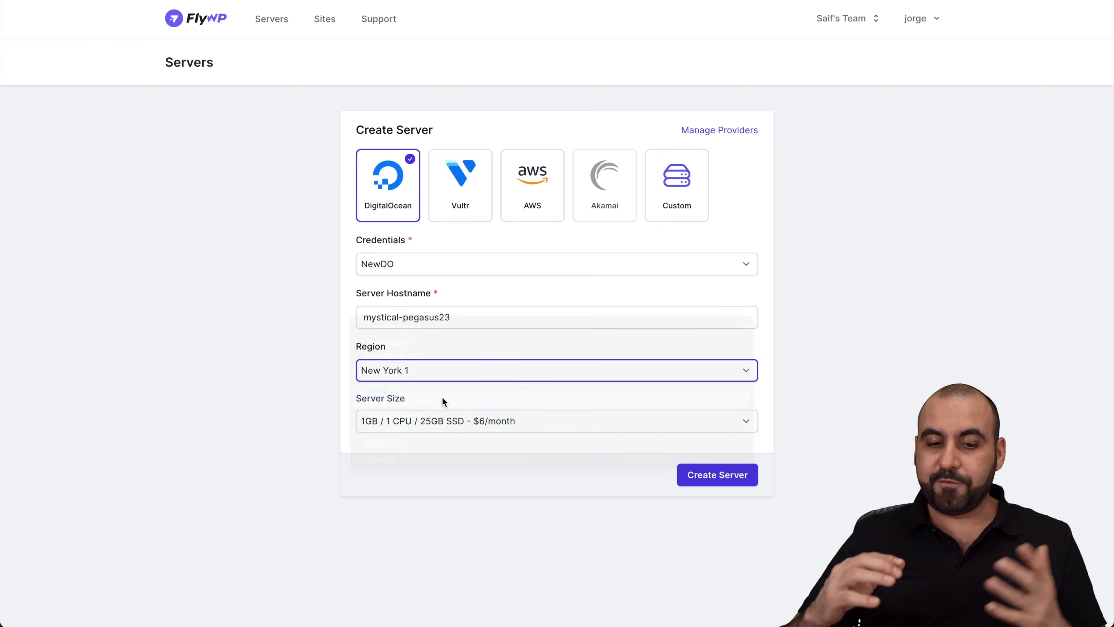
pyautogui.click(418, 422)
pyautogui.scroll(-10, 447, 423)
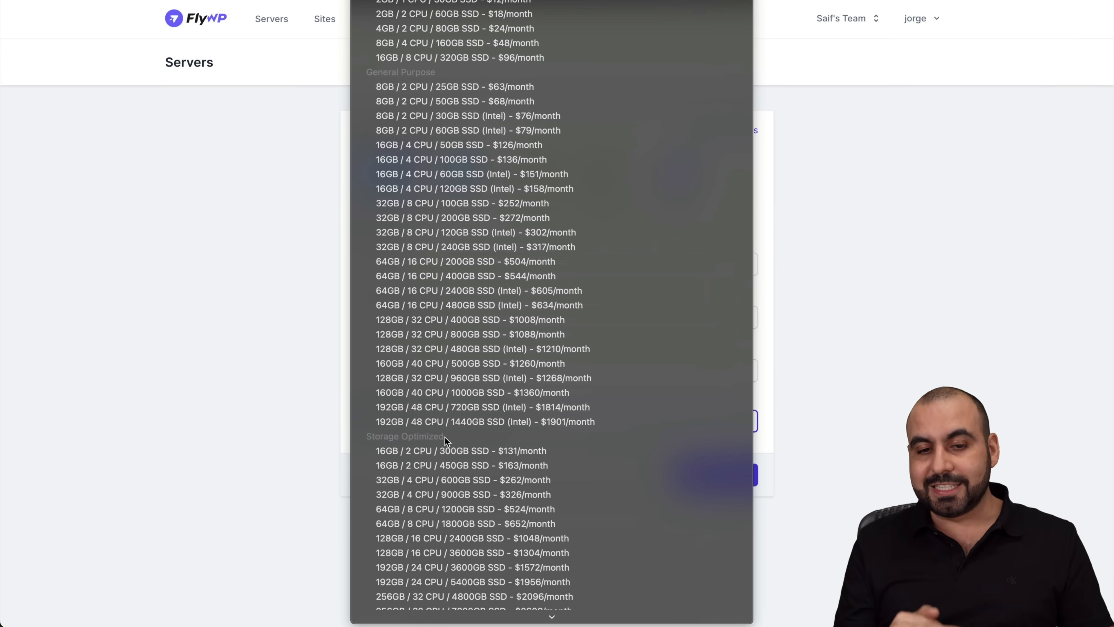
pyautogui.scroll(-10, 443, 432)
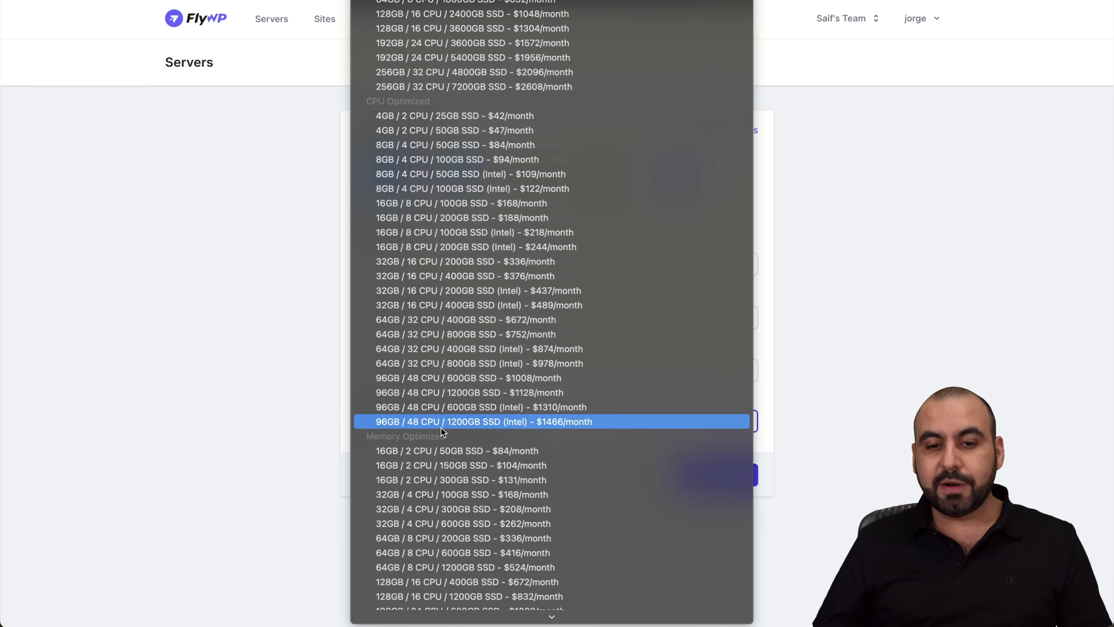
pyautogui.scroll(10, 440, 426)
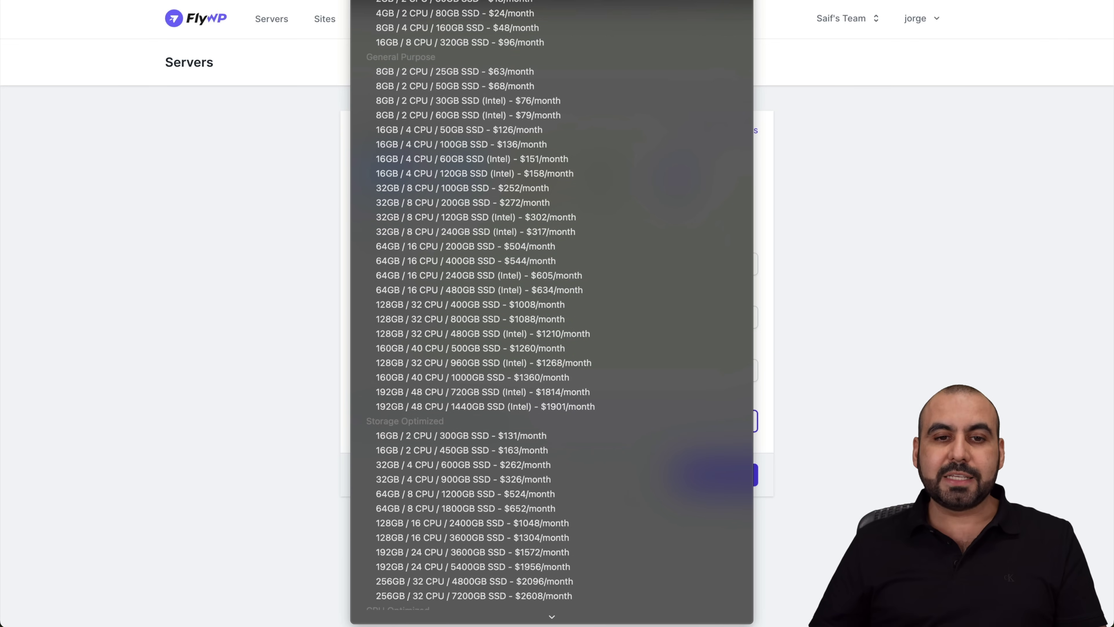
pyautogui.press('Escape')
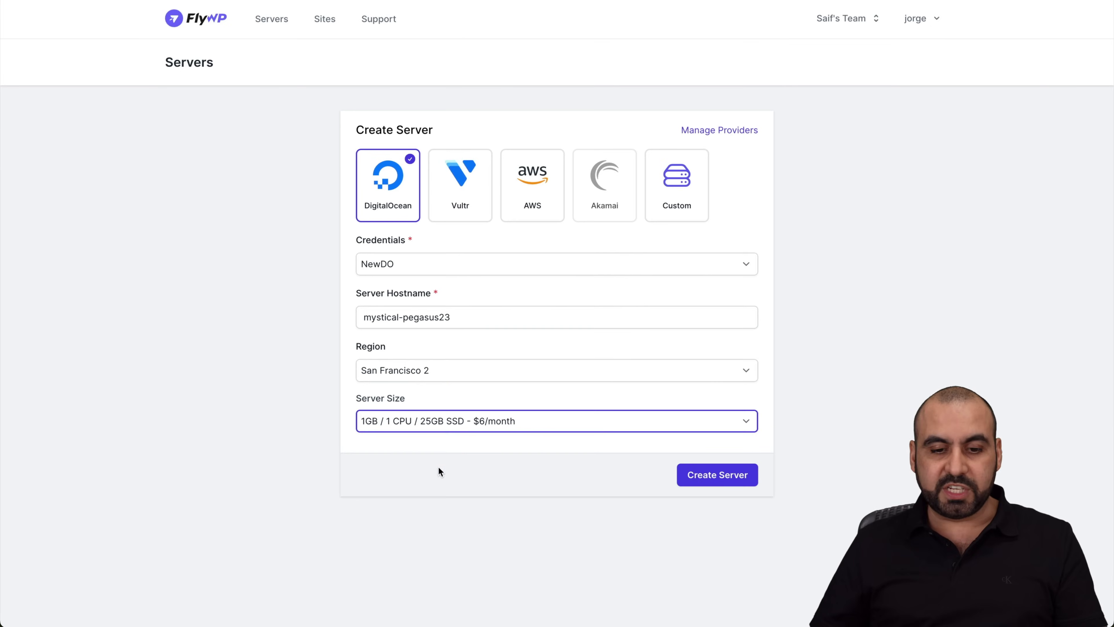
pyautogui.click(502, 492)
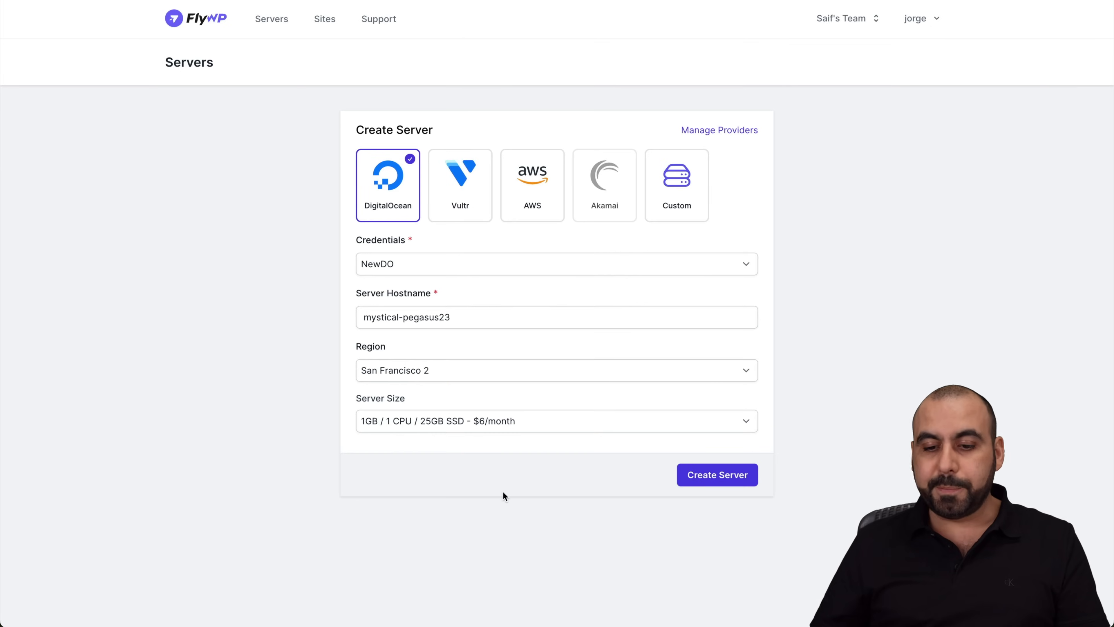
pyautogui.click(704, 482)
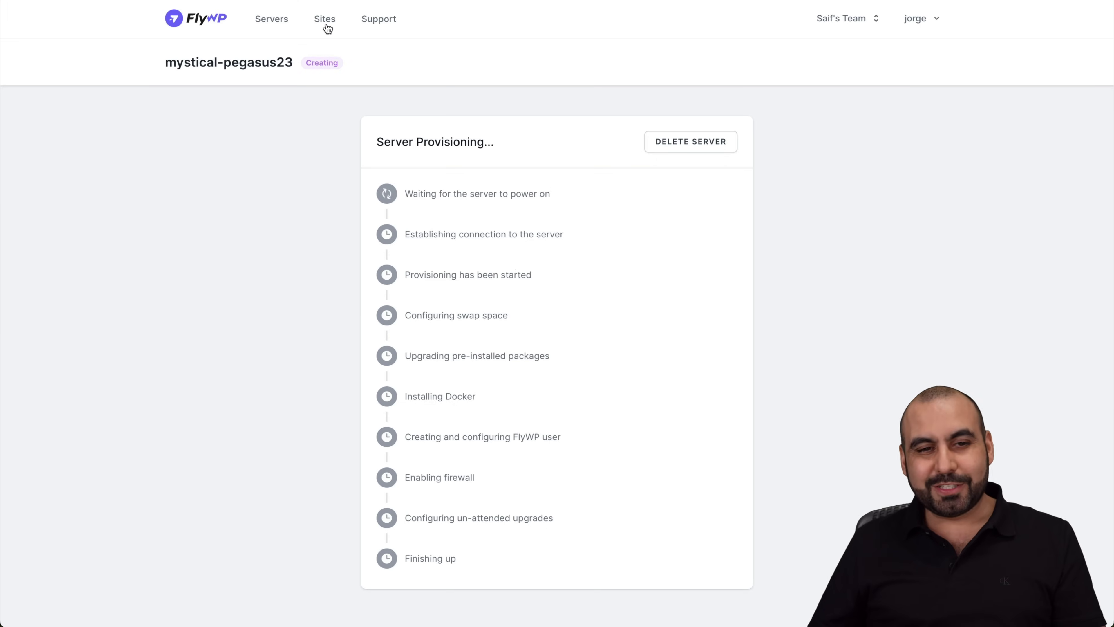
# Open radiant-hydra from the Servers list and view its SSH Keys page, which lists no keys
pyautogui.click(282, 15)
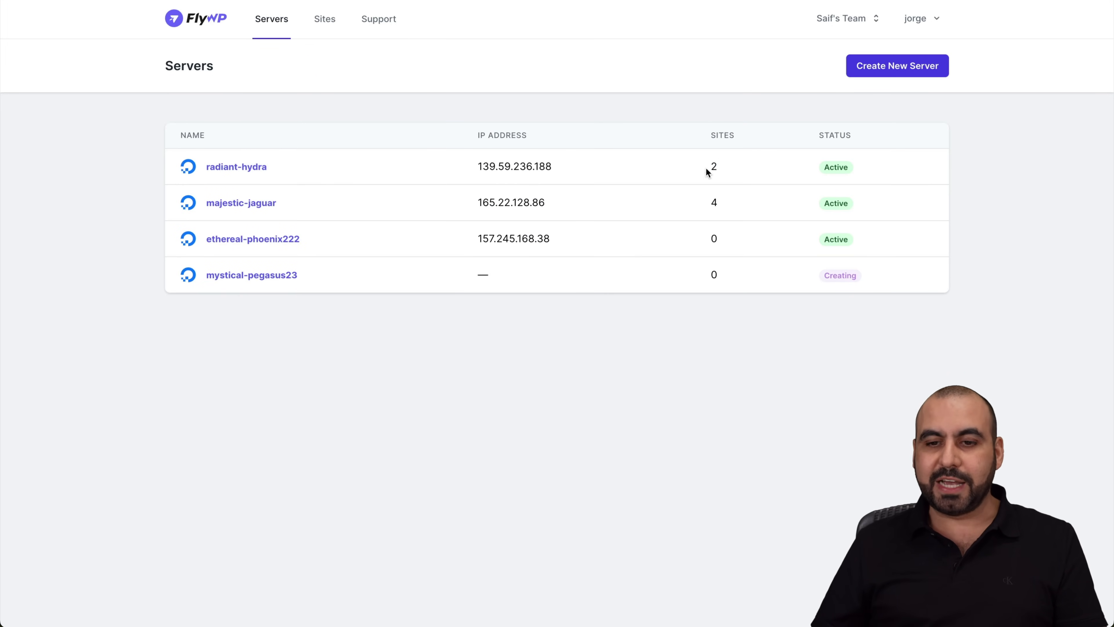
pyautogui.click(257, 167)
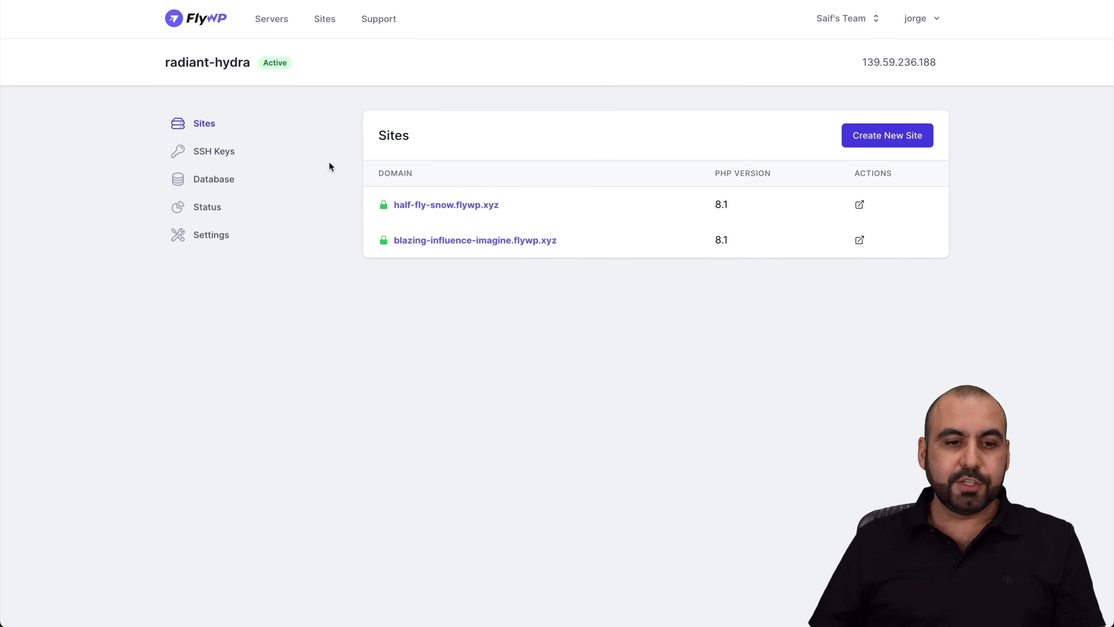
pyautogui.click(215, 155)
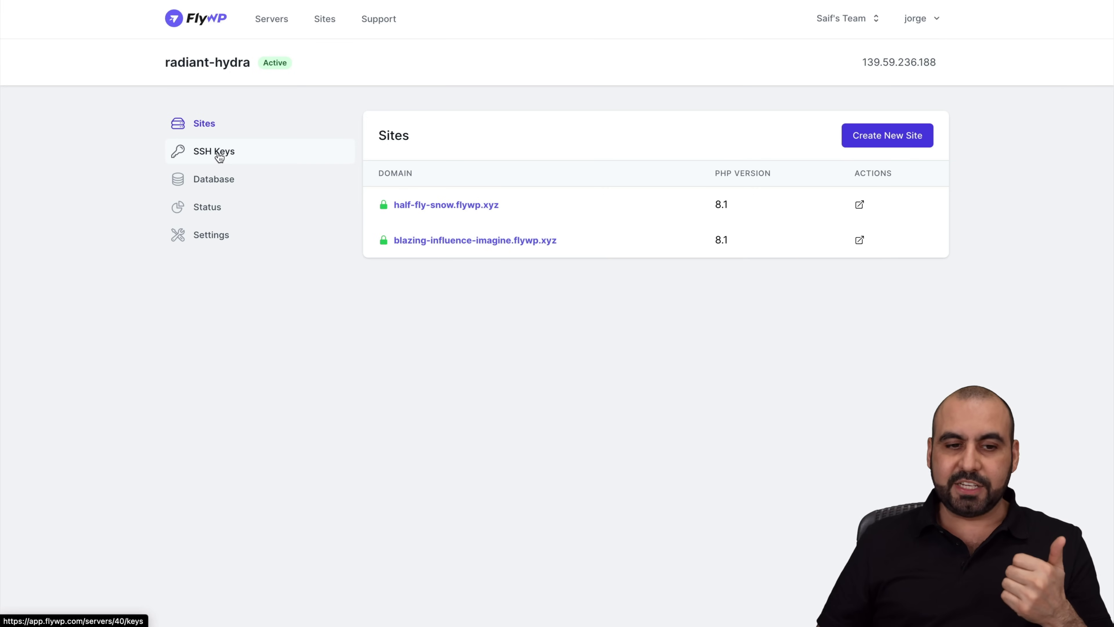
# Review radiant-hydra's database, status and settings pages, including its IP address, then return to Sites
pyautogui.click(228, 184)
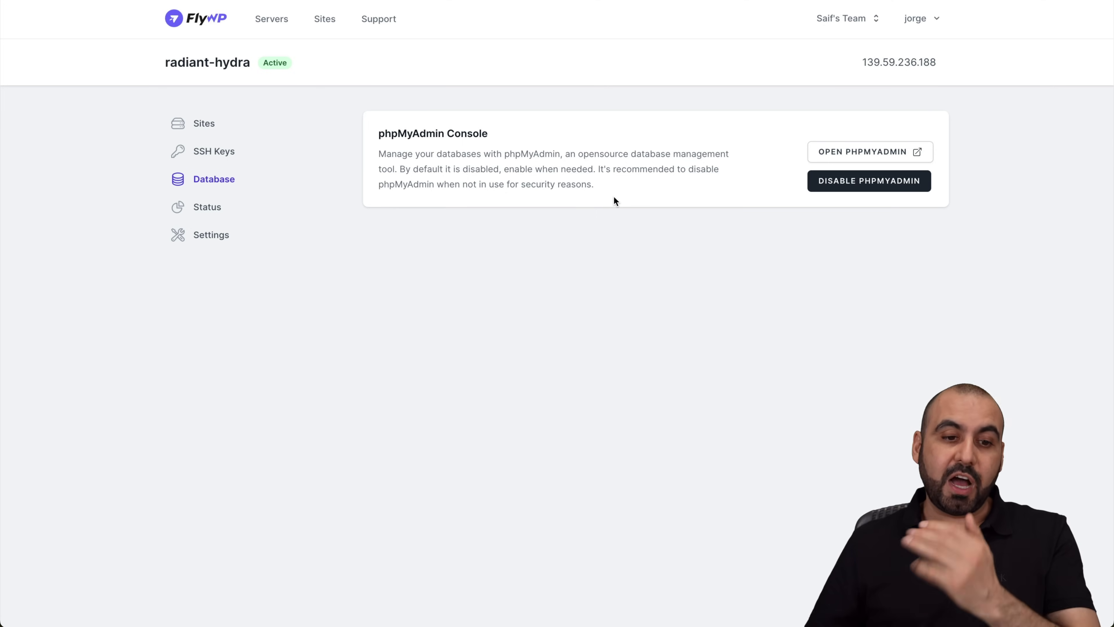
pyautogui.click(207, 207)
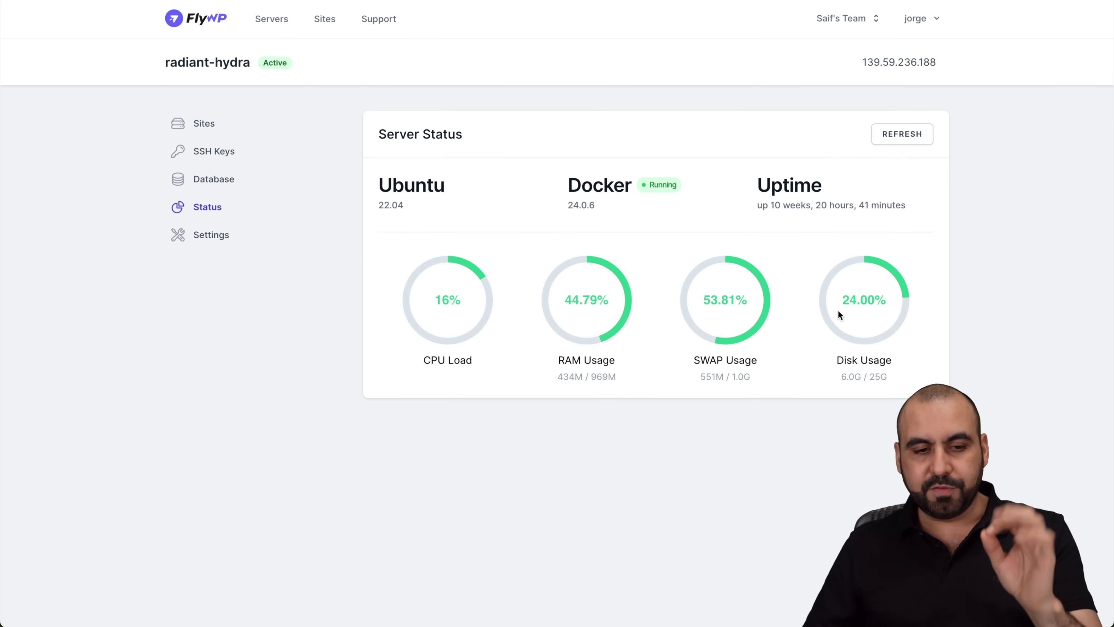
pyautogui.click(207, 236)
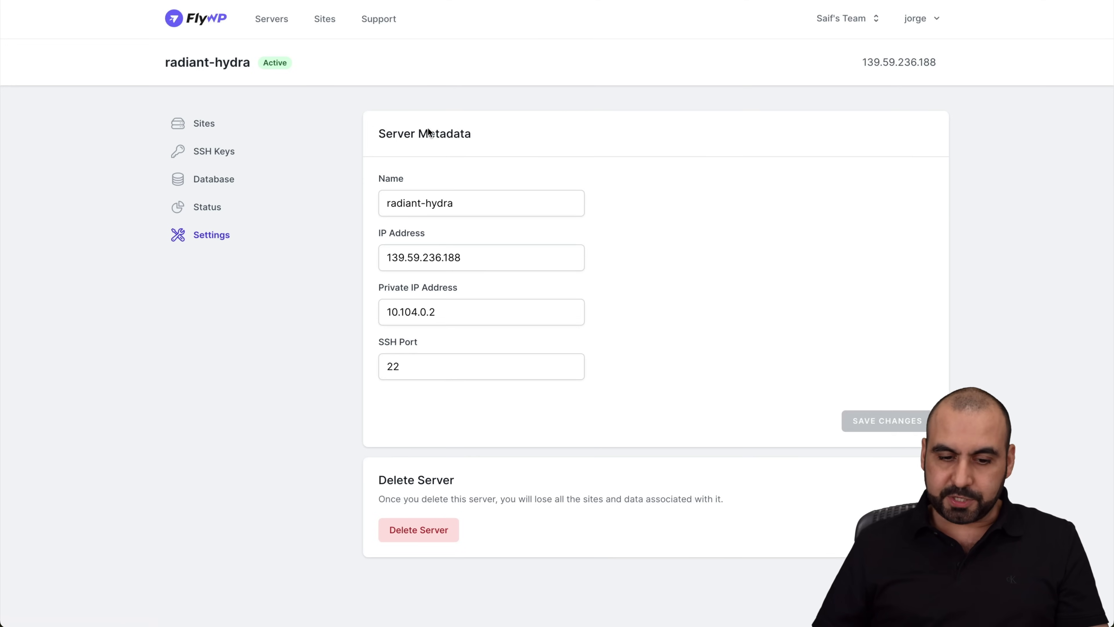
pyautogui.tripleClick(488, 262)
pyautogui.click(667, 264)
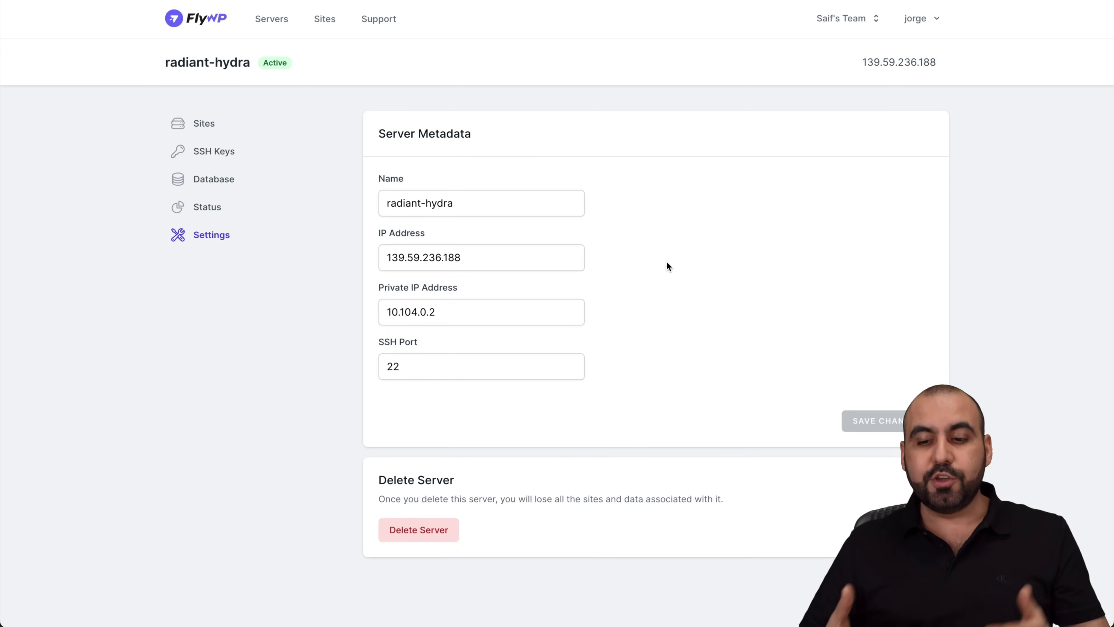
pyautogui.click(203, 128)
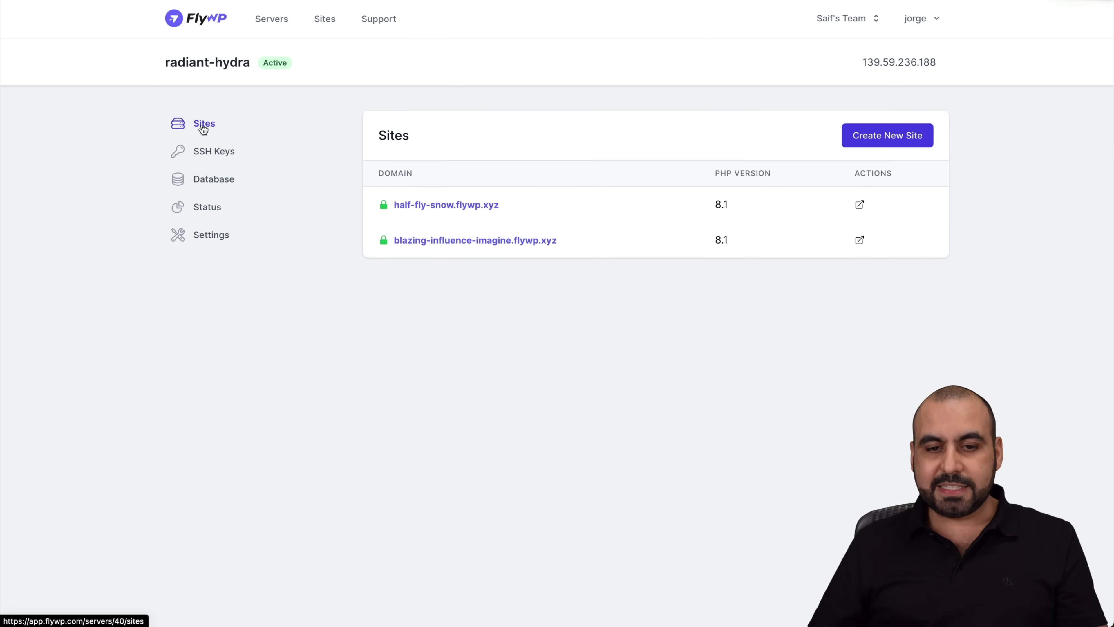
# Open half-fly-snow.flywp.xyz and view its Page Caching page with FastCGI Cache active
pyautogui.click(468, 210)
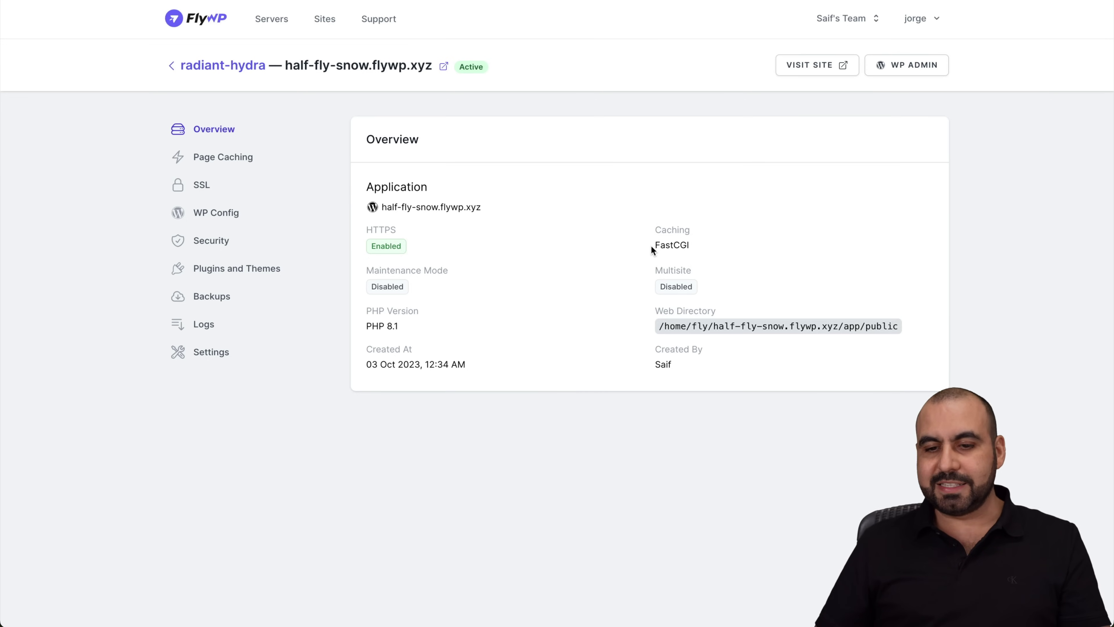
pyautogui.click(700, 246)
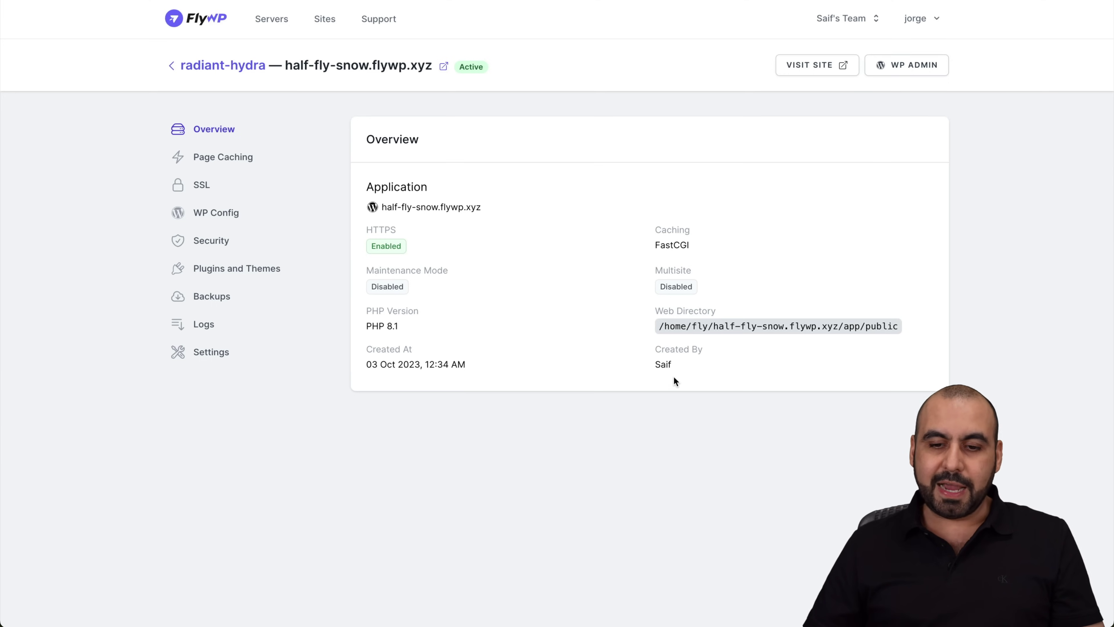
pyautogui.click(252, 172)
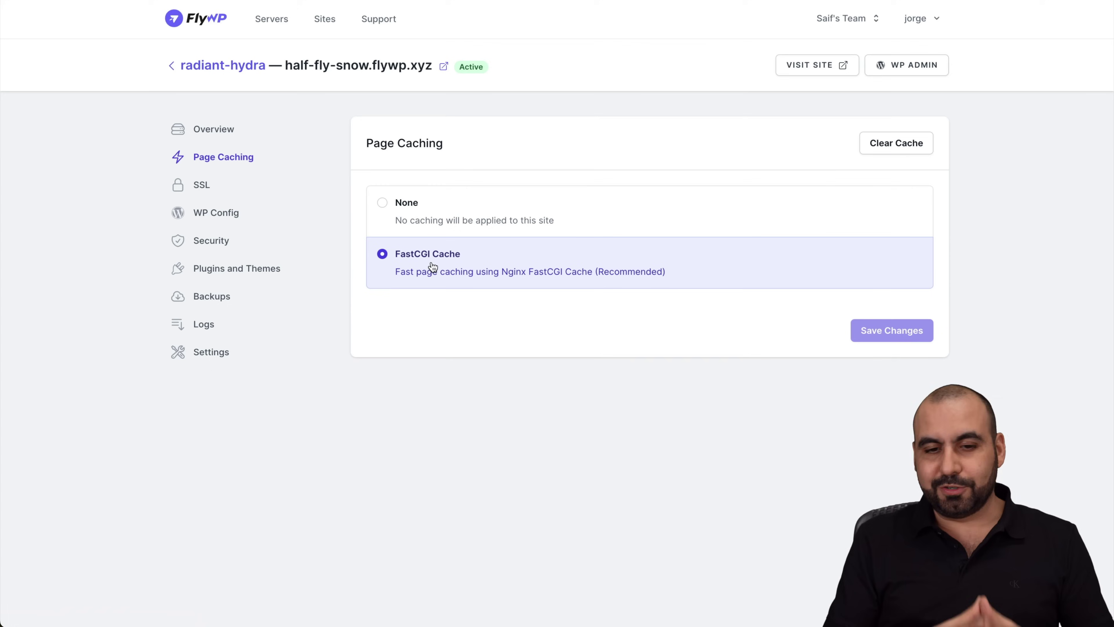
# Check the site's SSL and wp-config pages, then scroll through Security toggles like 7G Firewall and XML-RPC
pyautogui.click(208, 185)
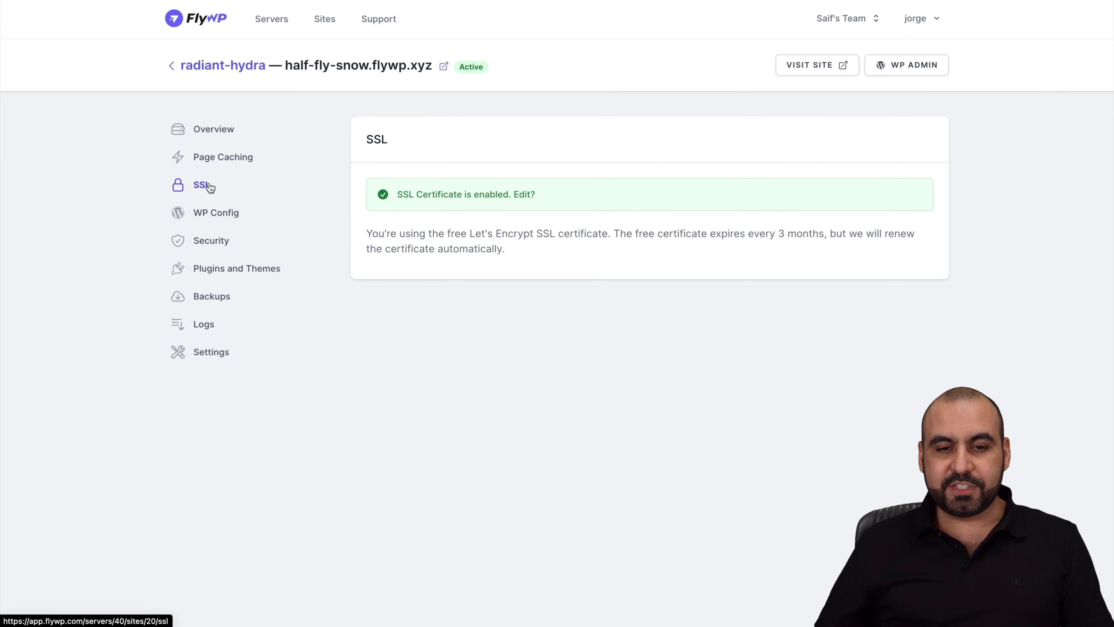
pyautogui.click(237, 215)
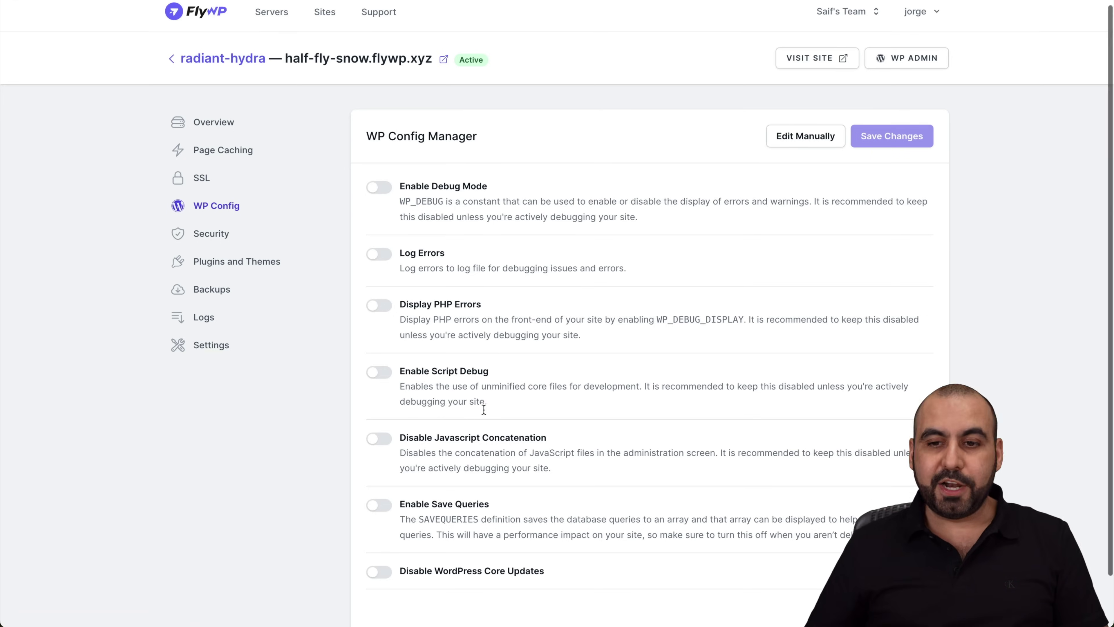
pyautogui.scroll(-2, 492, 395)
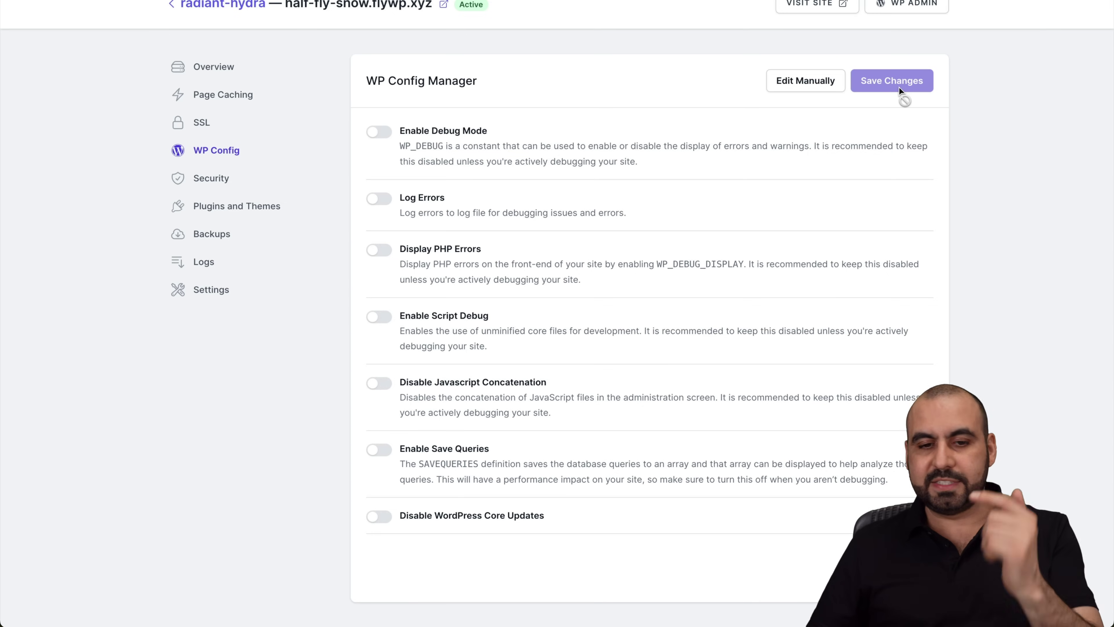
pyautogui.click(225, 177)
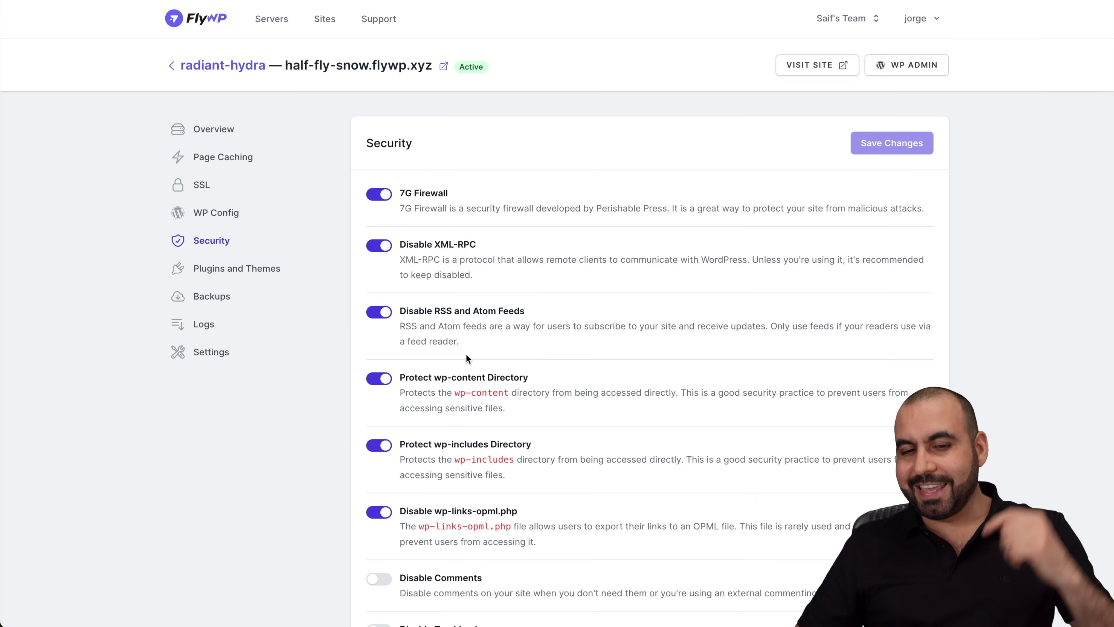
pyautogui.scroll(-2, 466, 354)
pyautogui.scroll(-1, 466, 354)
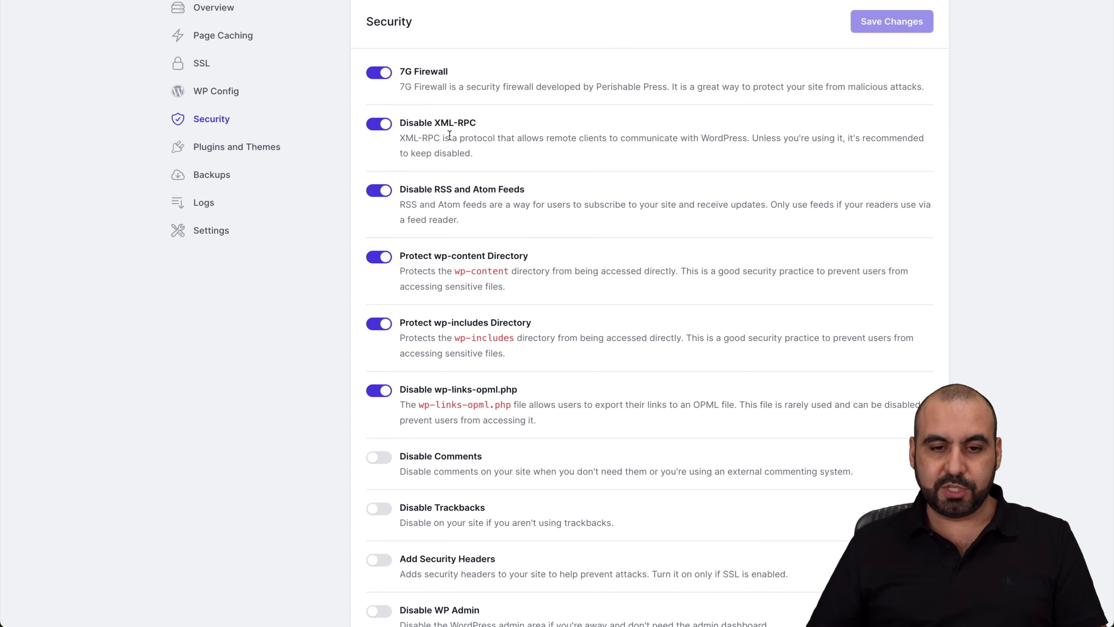
pyautogui.scroll(-5, 517, 313)
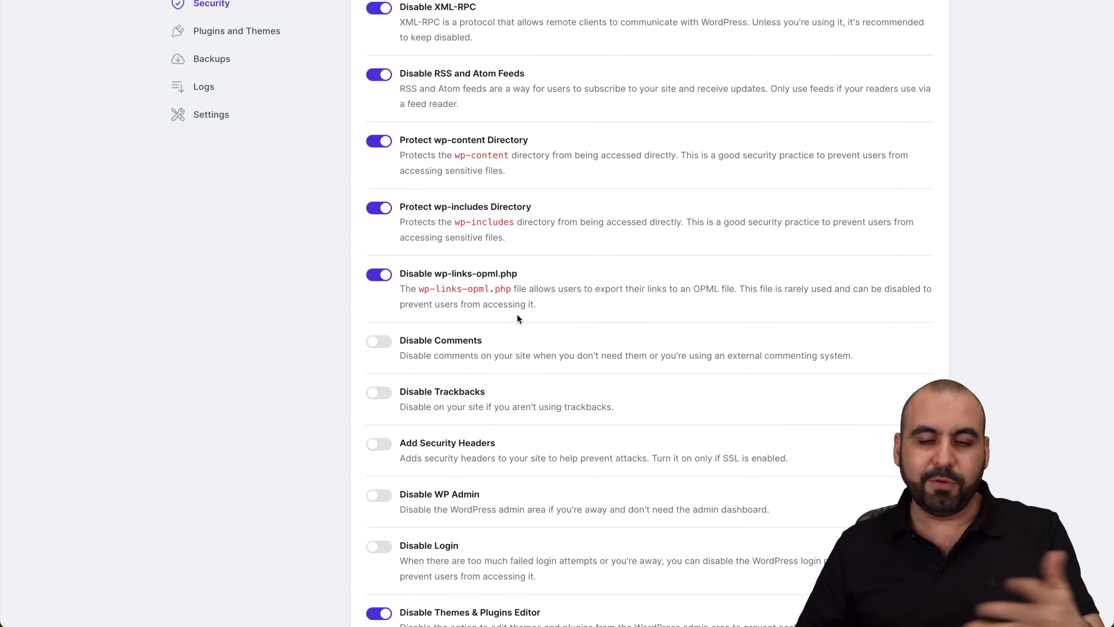
# Scroll through half-fly-snow.flywp.xyz's installed plugins and themes with their versions and updates
pyautogui.scroll(3, 517, 313)
pyautogui.scroll(3, 309, 142)
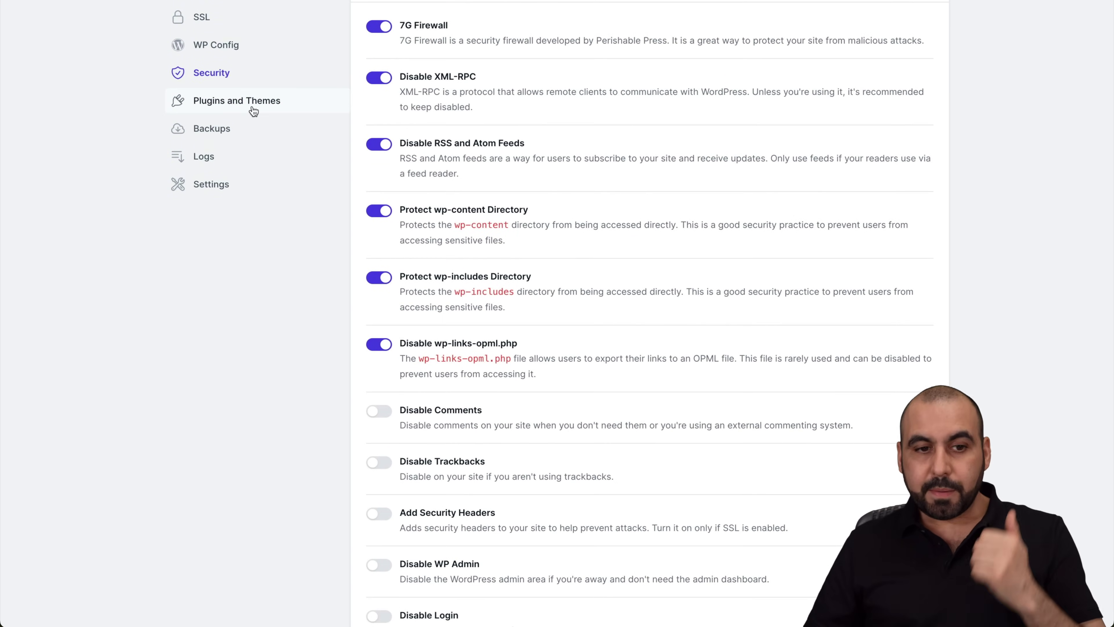
pyautogui.click(251, 177)
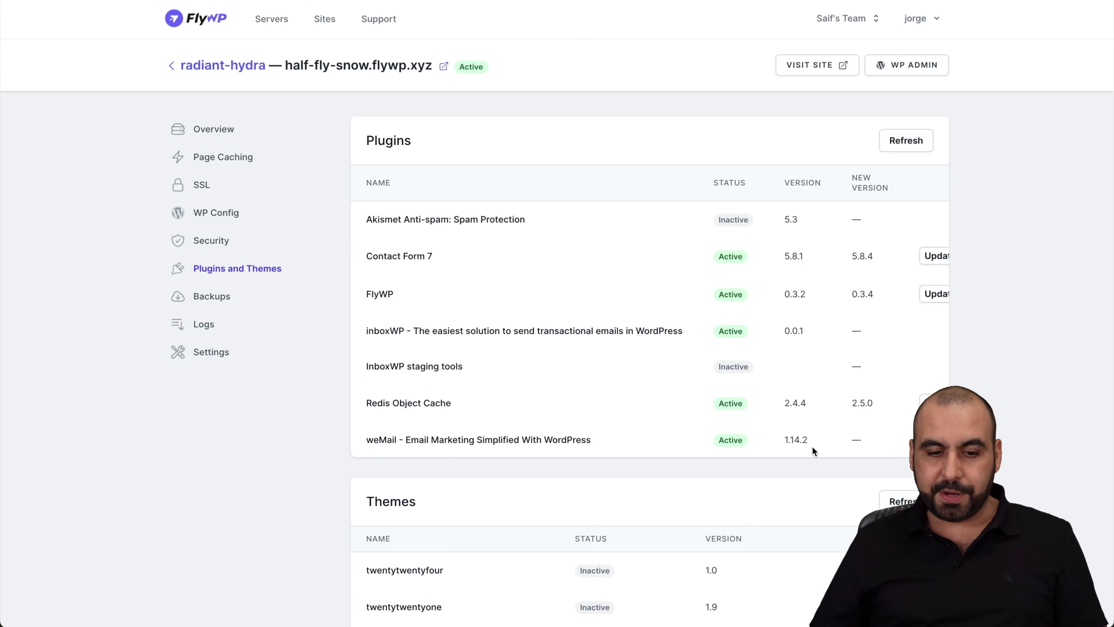
pyautogui.scroll(-3, 812, 447)
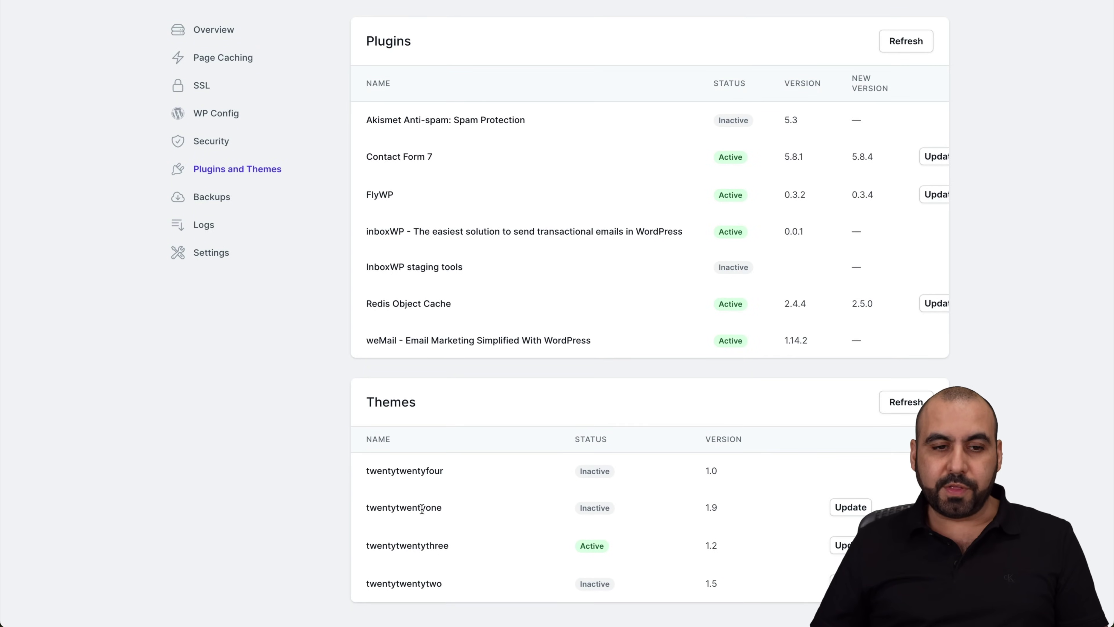
pyautogui.scroll(2, 252, 330)
# Confirm no backup provider exists by cancelling the add form, then view the empty log and Settings page
pyautogui.click(212, 269)
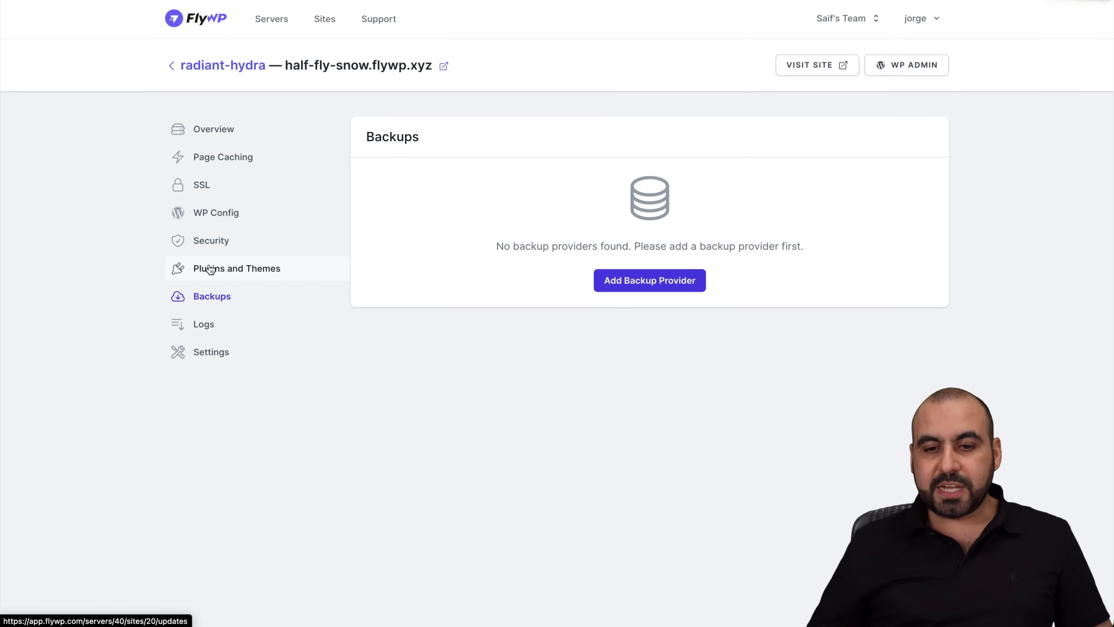
pyautogui.click(661, 282)
pyautogui.click(870, 138)
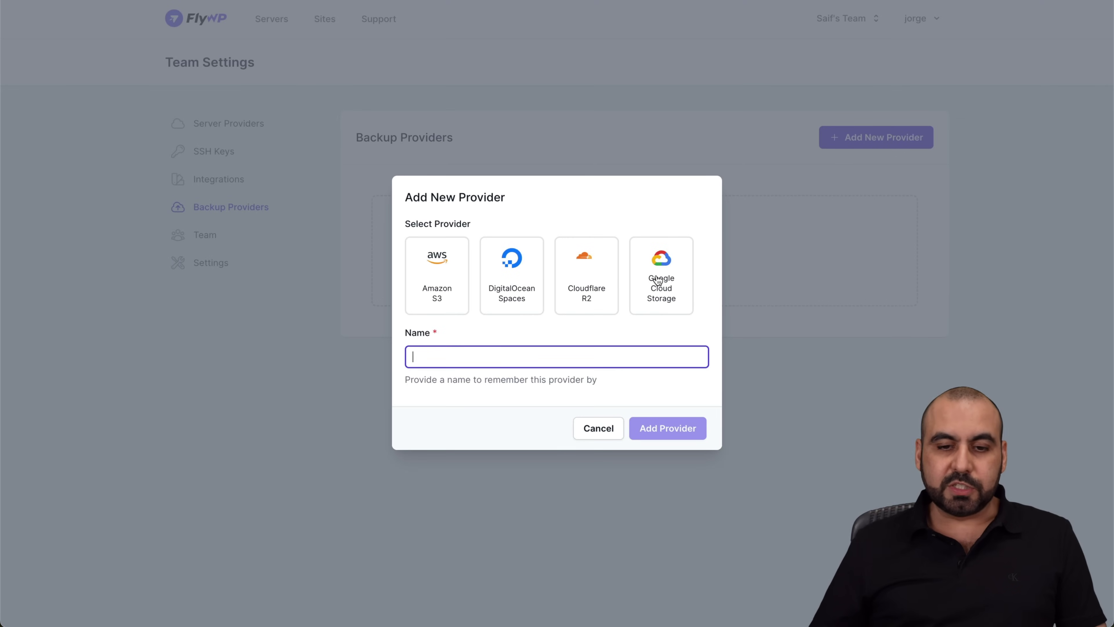
pyautogui.click(608, 429)
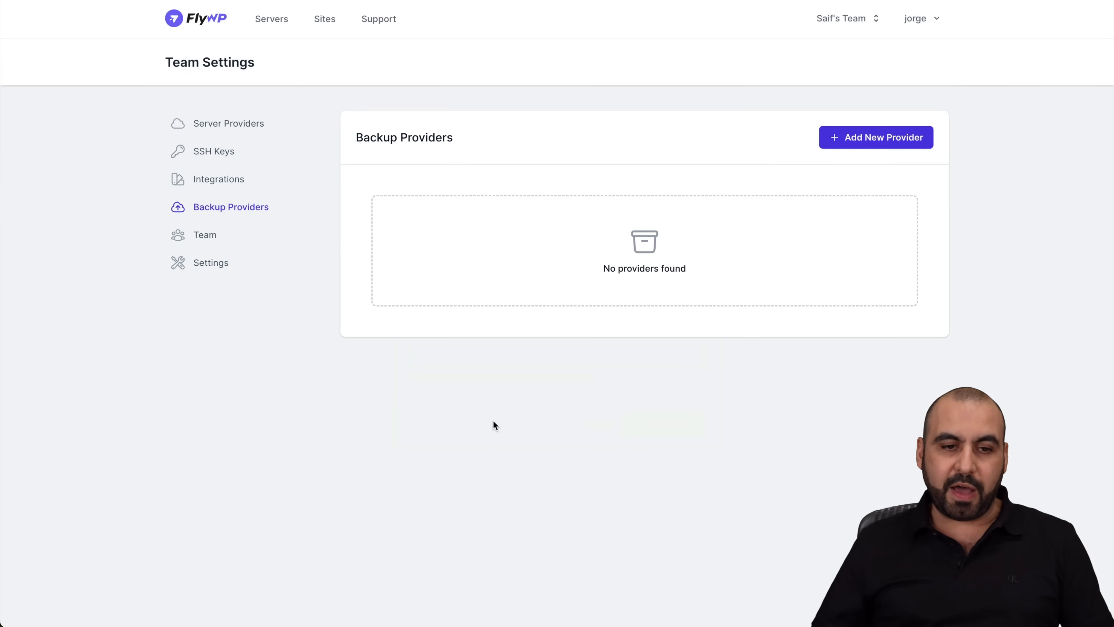
pyautogui.hscroll(-5, 492, 425)
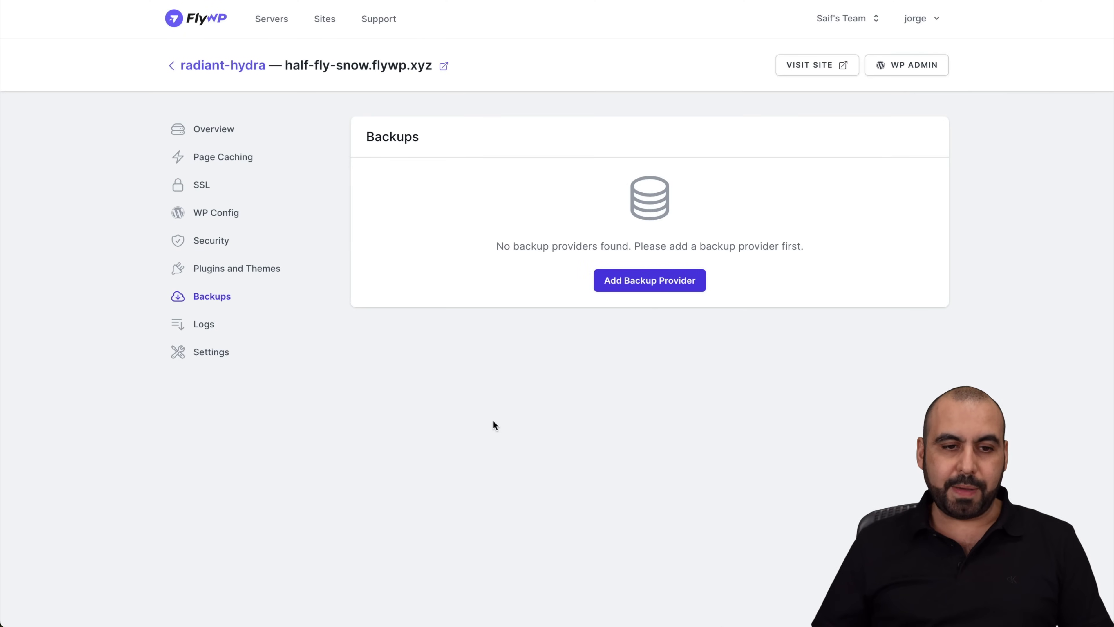
pyautogui.click(214, 332)
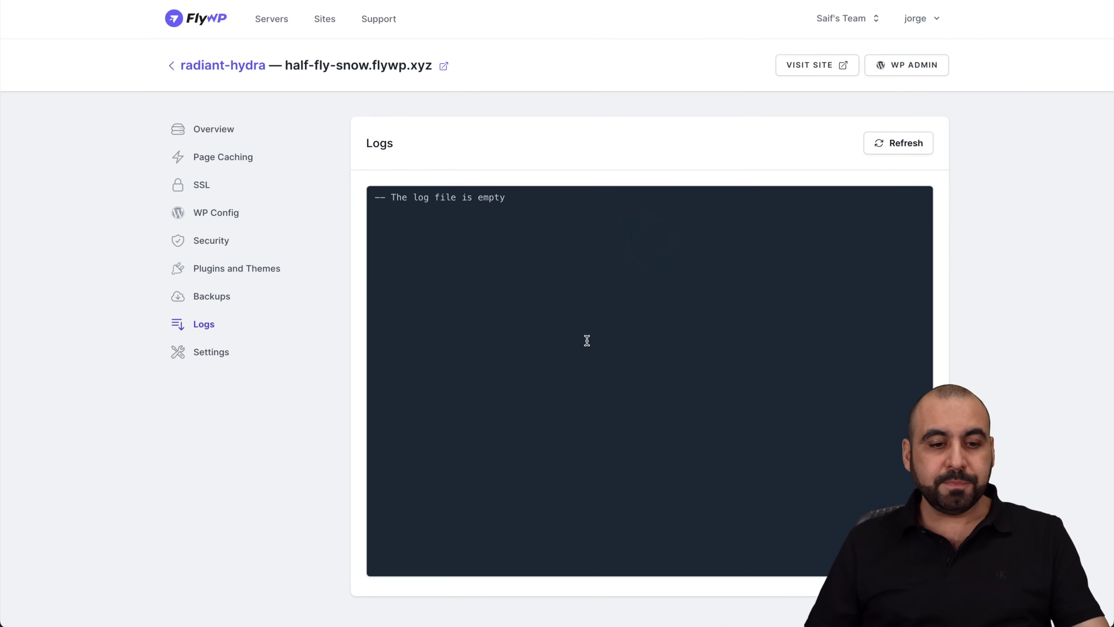
pyautogui.click(212, 359)
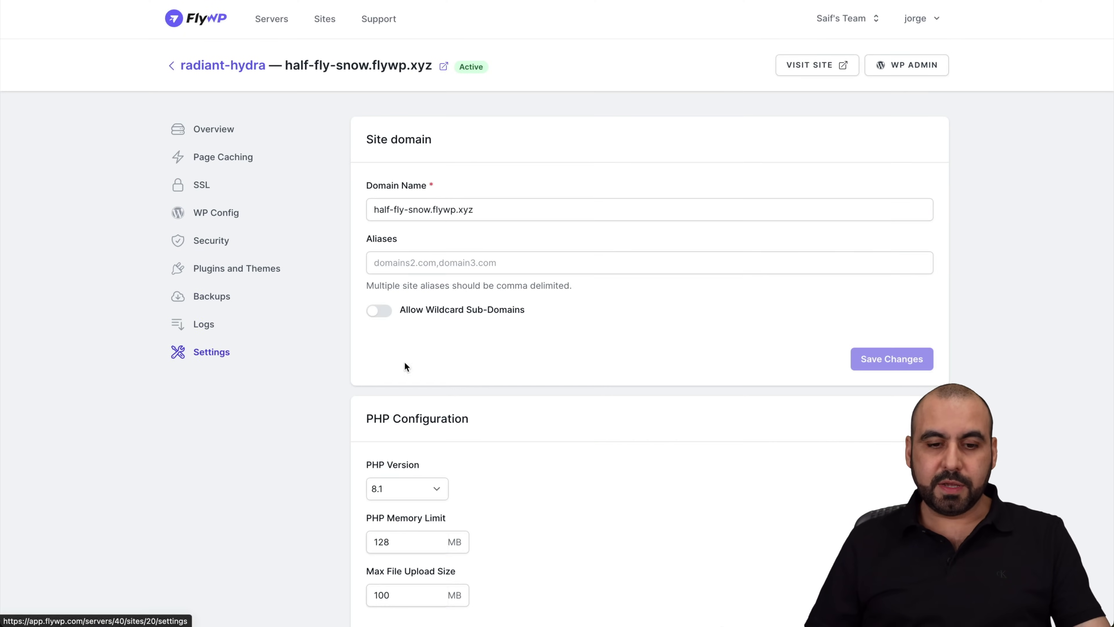
pyautogui.scroll(-2, 571, 305)
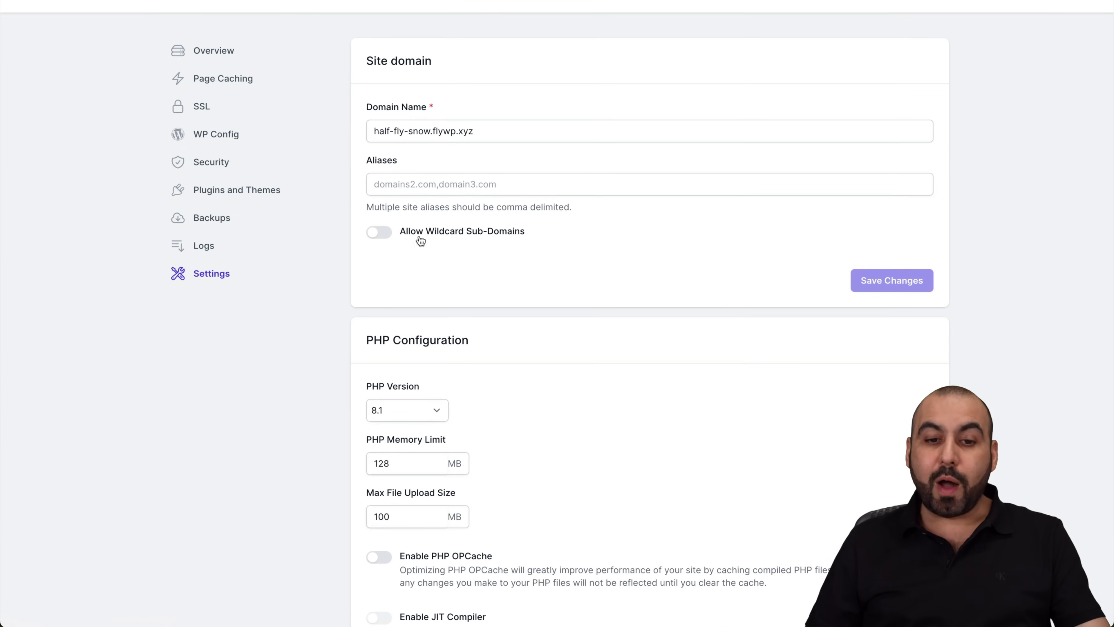
pyautogui.scroll(-5, 509, 249)
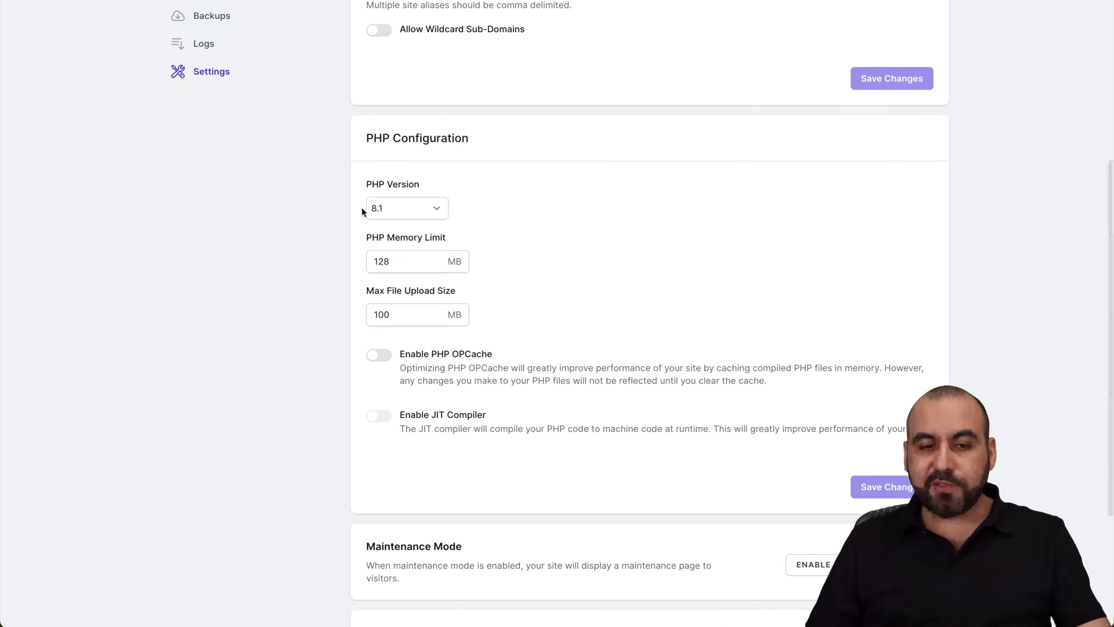
pyautogui.click(429, 211)
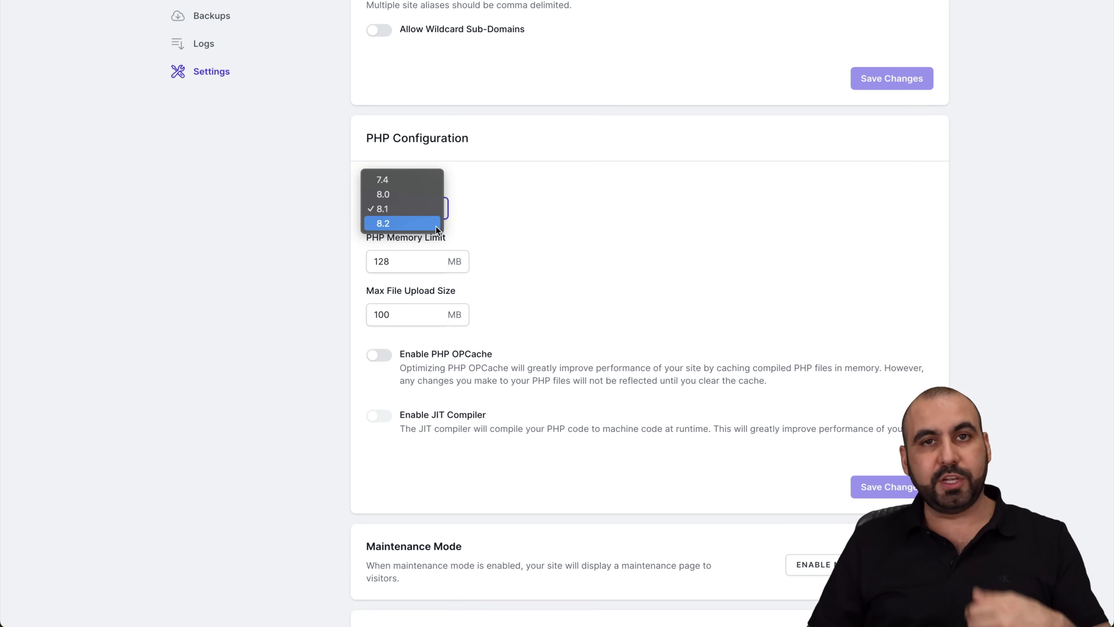
pyautogui.click(561, 234)
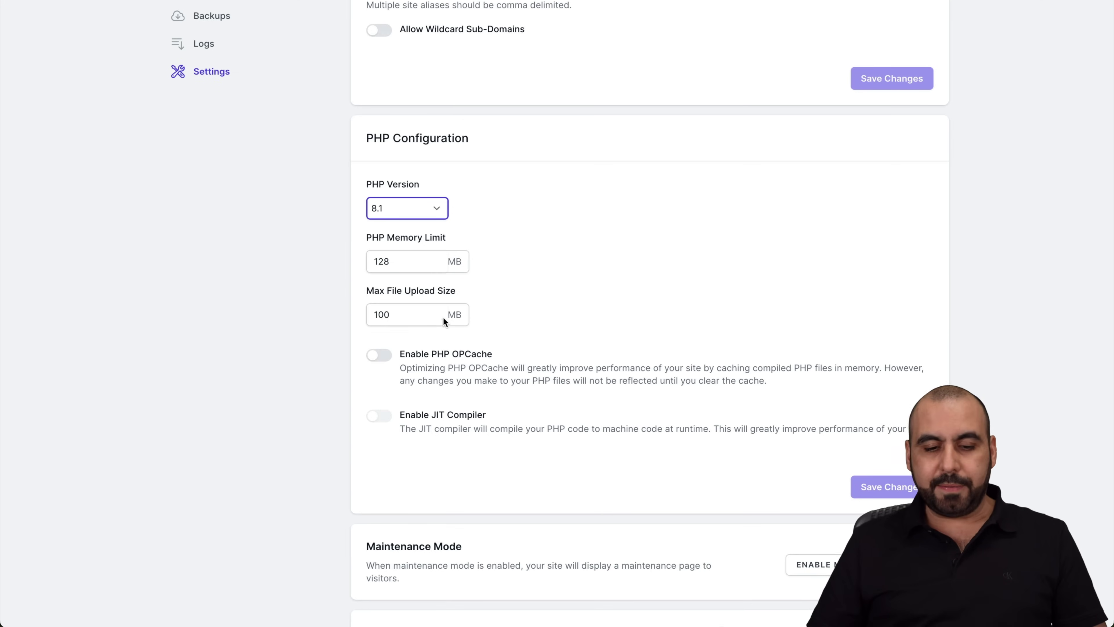
pyautogui.scroll(-5, 450, 316)
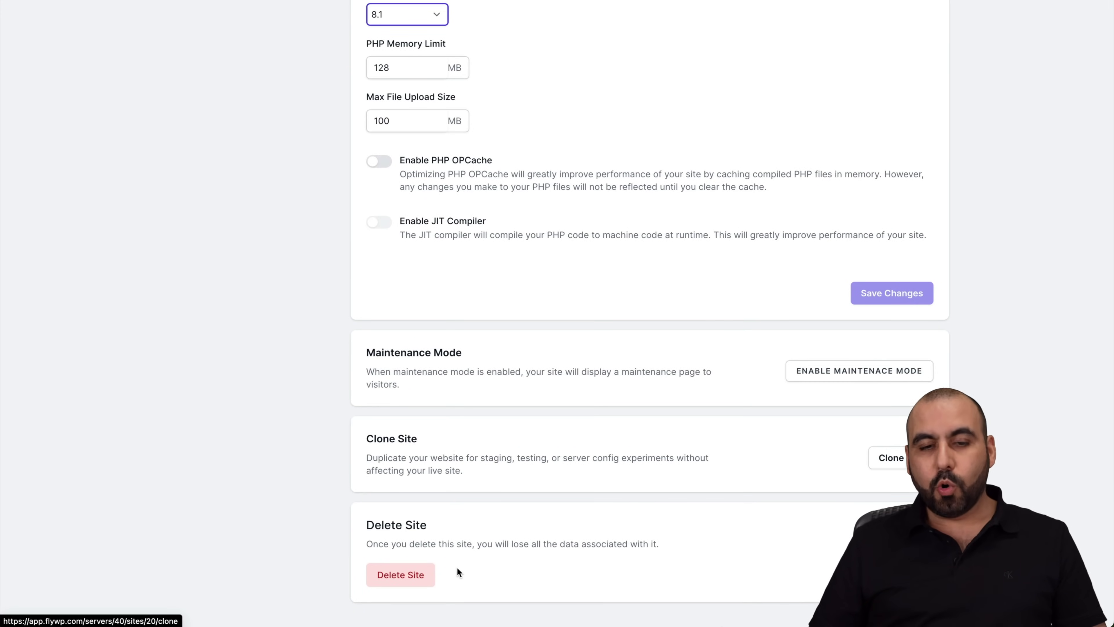
pyautogui.scroll(10, 434, 504)
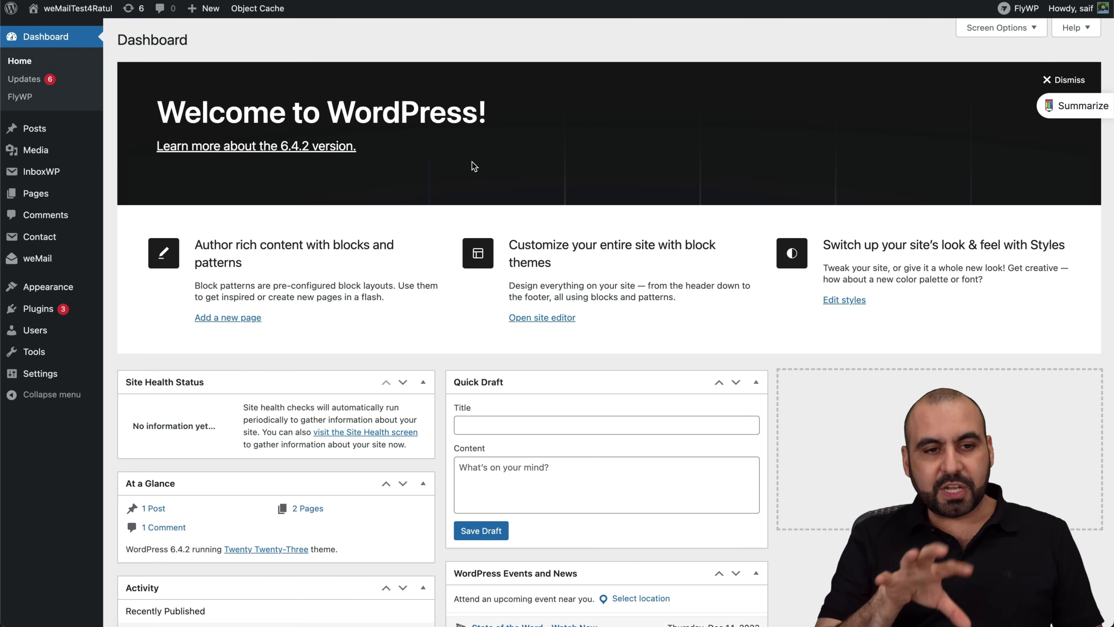
pyautogui.click(29, 101)
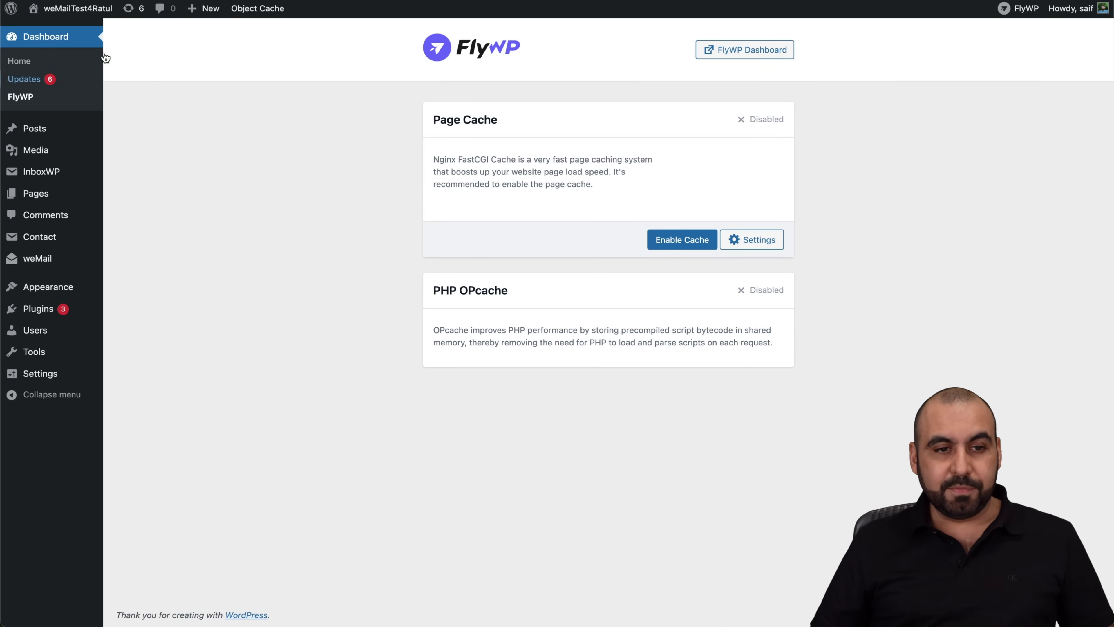
pyautogui.moveTo(90, 11)
pyautogui.click(90, 11)
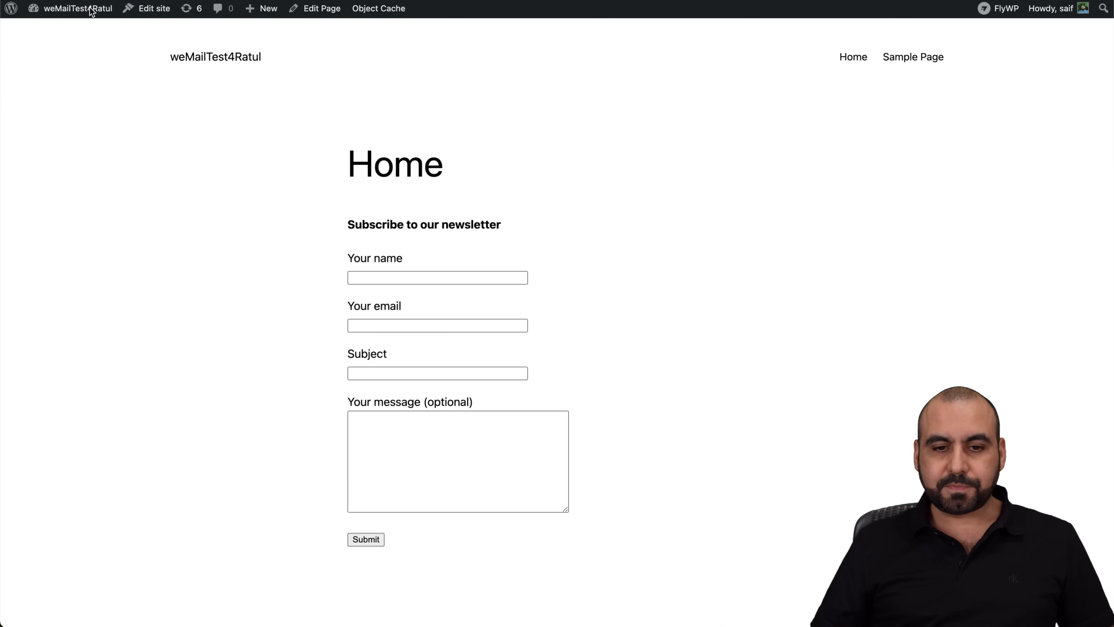
pyautogui.scroll(-3, 495, 465)
pyautogui.scroll(3, 497, 466)
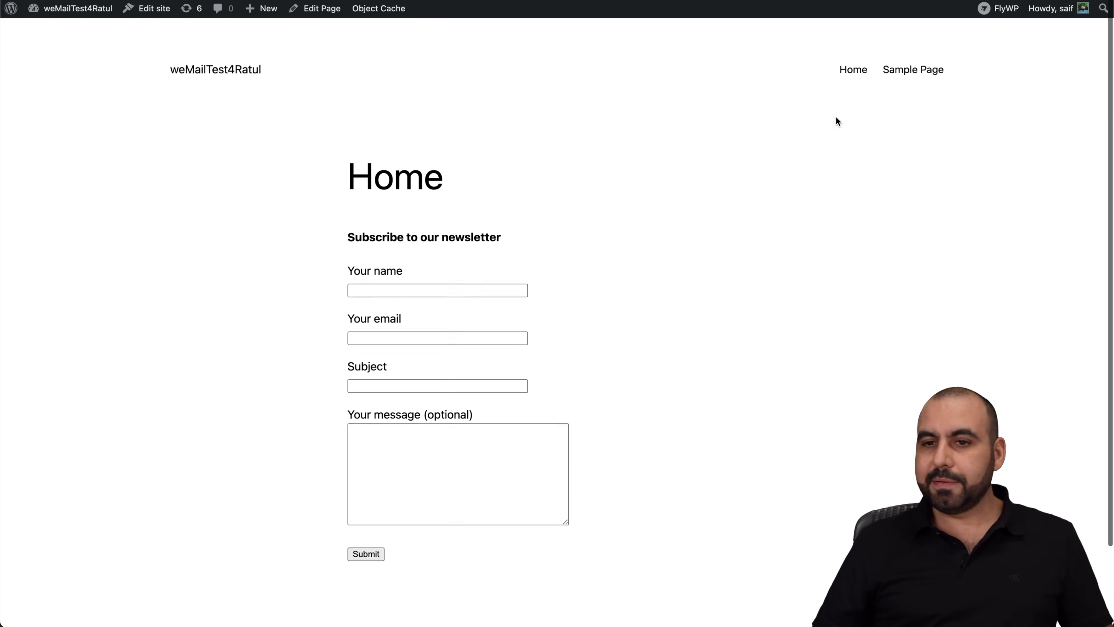
pyautogui.press('super+w')
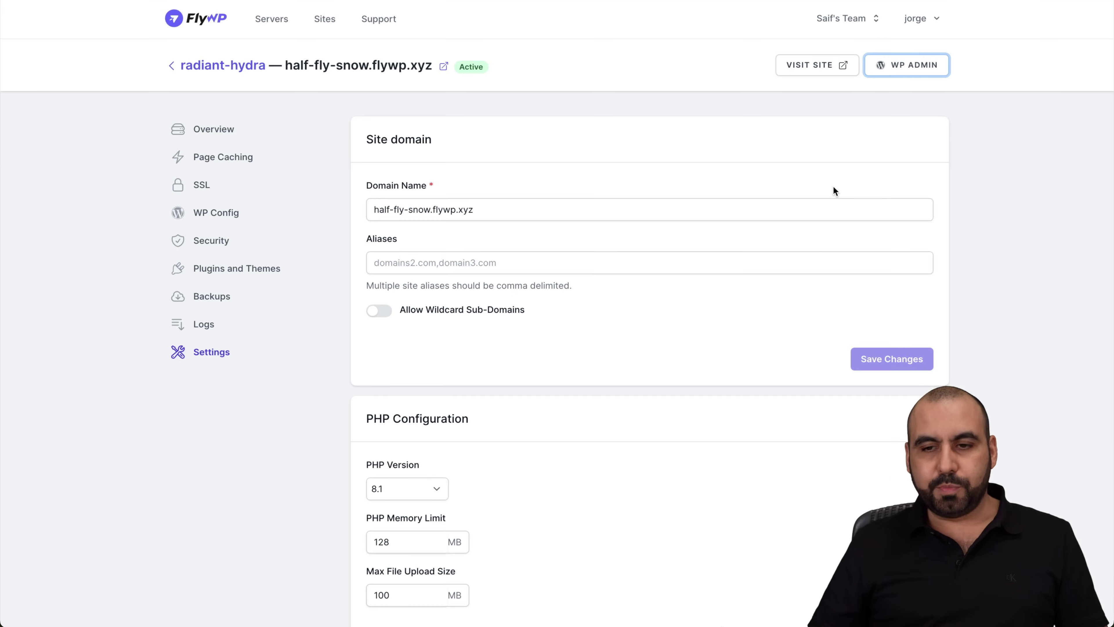
# Start a new site on radiant-hydra with the domain name testtest.com
pyautogui.click(181, 67)
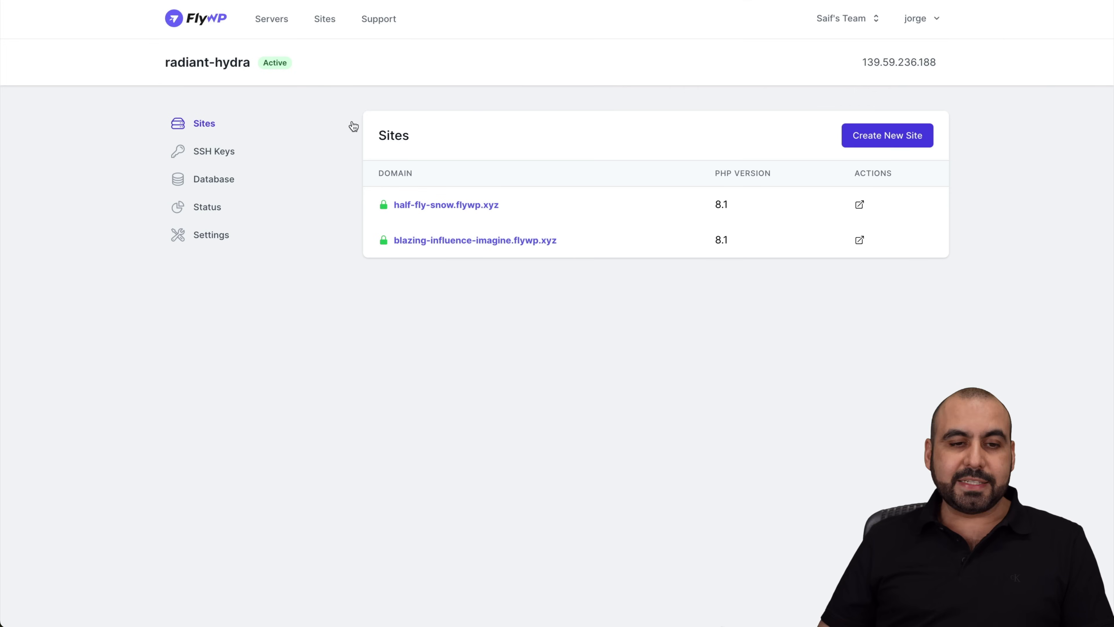
pyautogui.click(876, 147)
pyautogui.click(448, 232)
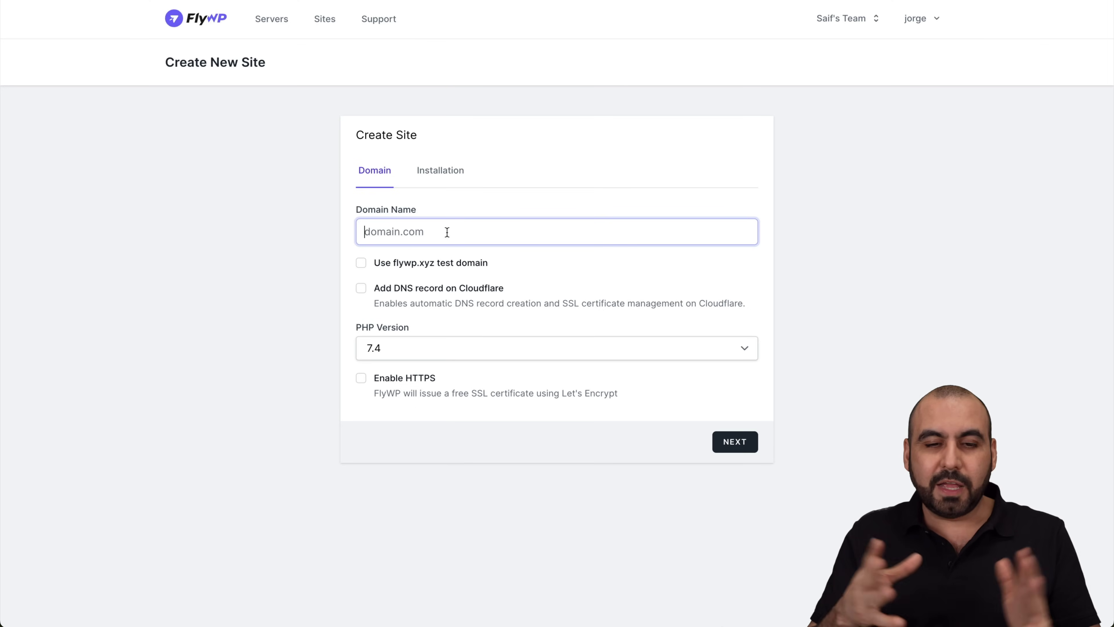
pyautogui.write('test')
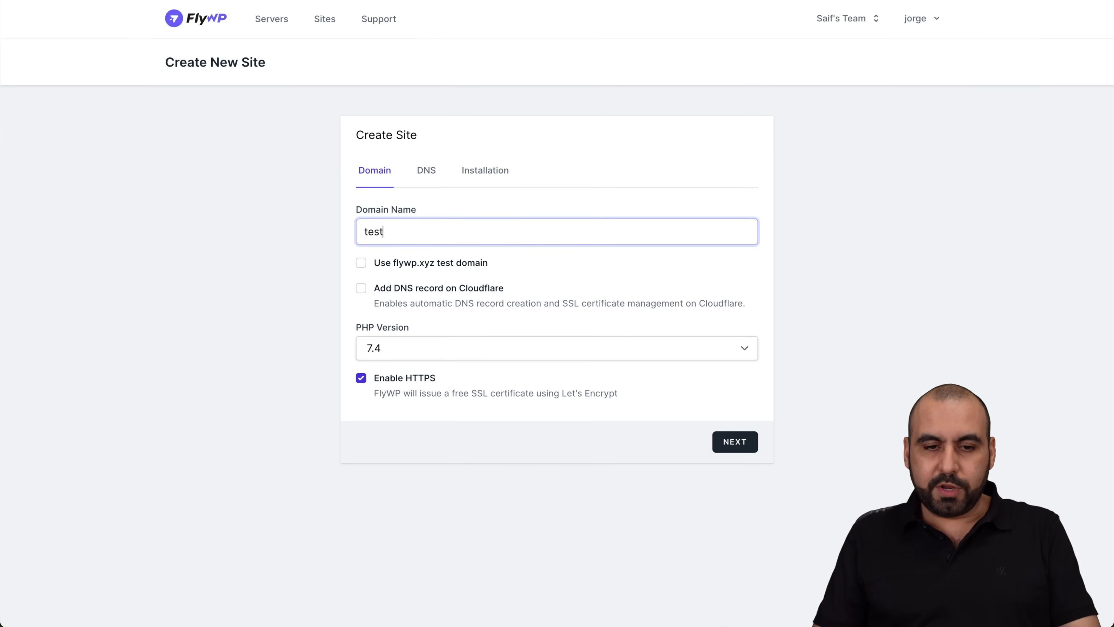
pyautogui.write('test.com')
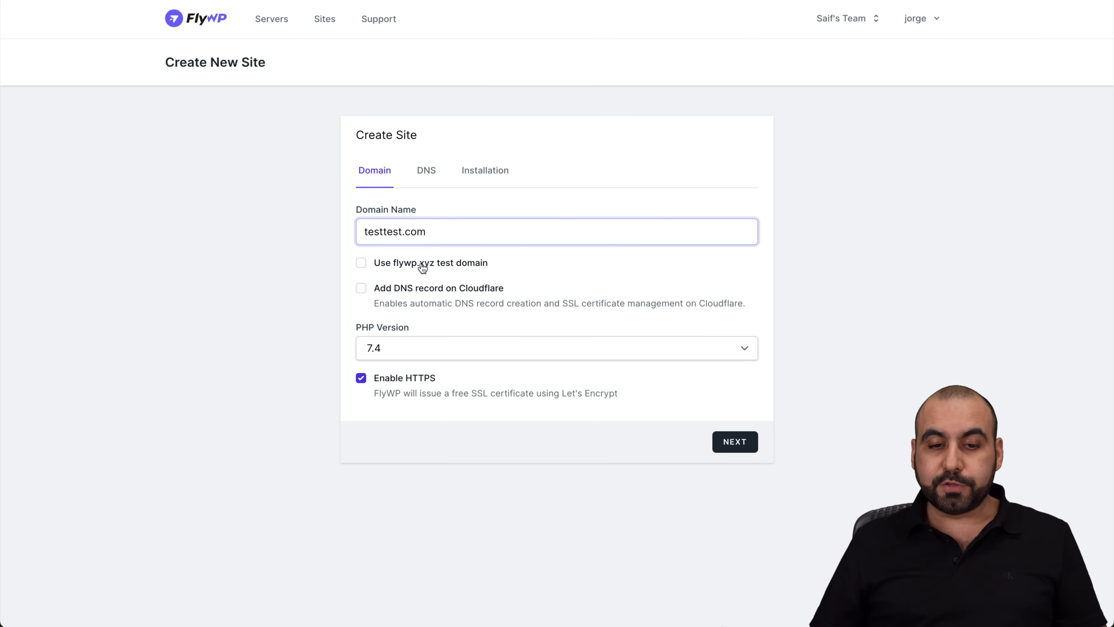
# Keep the custom domain instead of a flywp.xyz test domain and choose PHP version 8.2
pyautogui.click(361, 265)
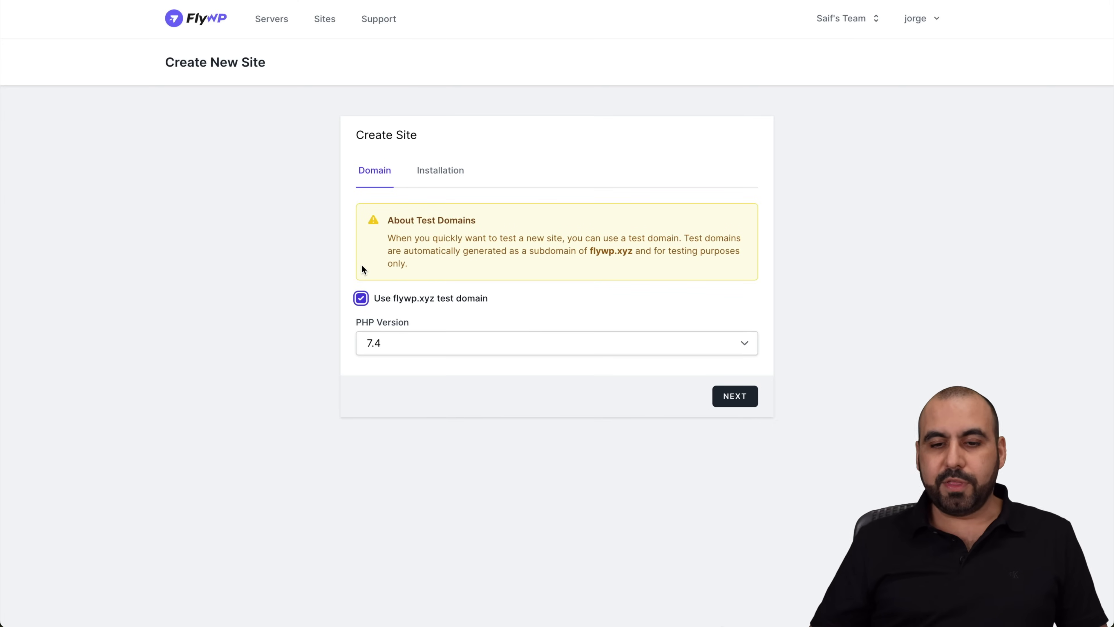
pyautogui.click(411, 338)
pyautogui.click(369, 301)
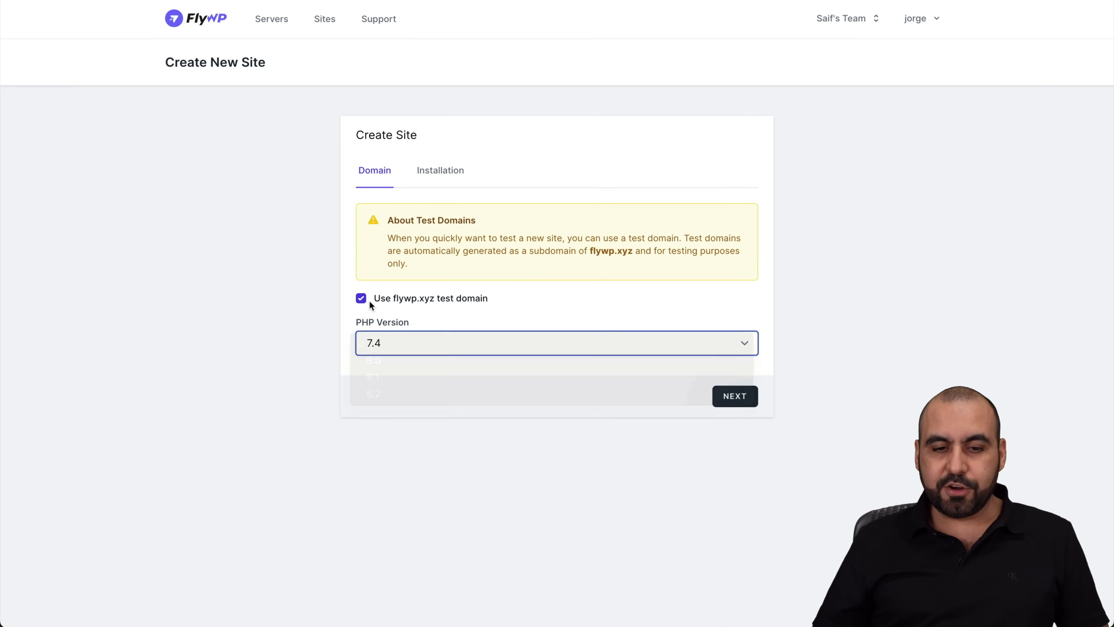
pyautogui.click(362, 297)
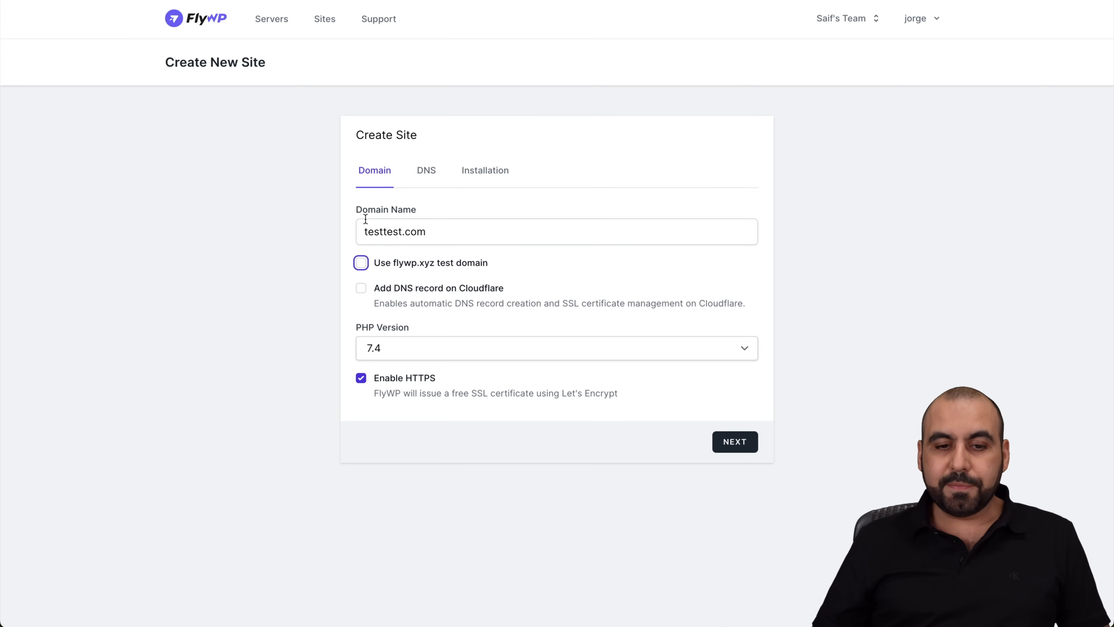
pyautogui.moveTo(366, 228); pyautogui.dragTo(426, 231)
pyautogui.click(426, 232)
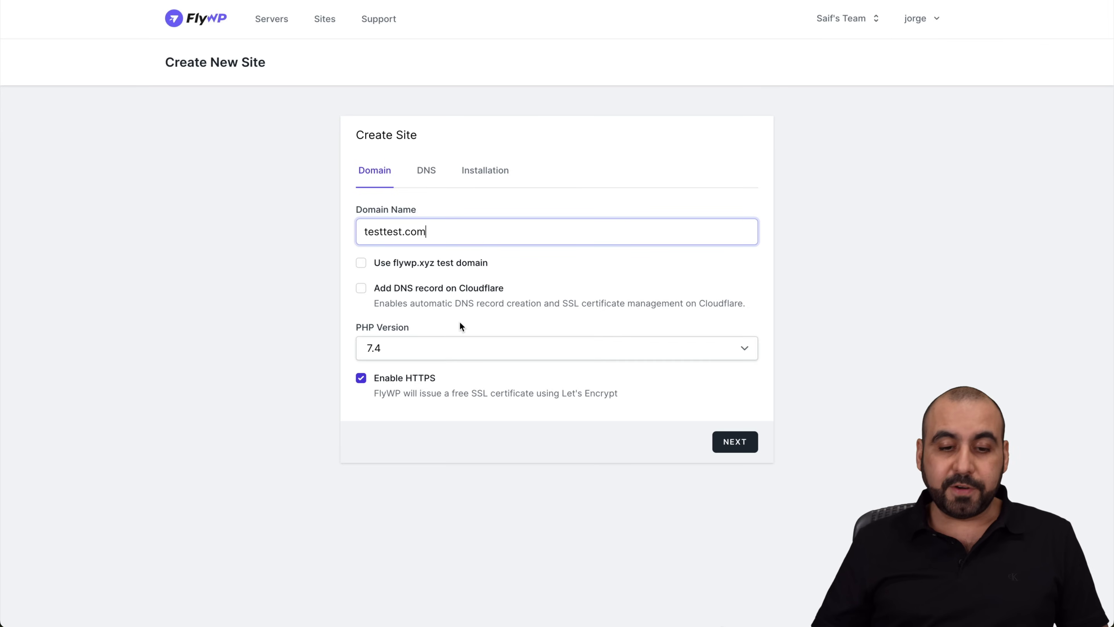
pyautogui.click(476, 350)
pyautogui.click(457, 397)
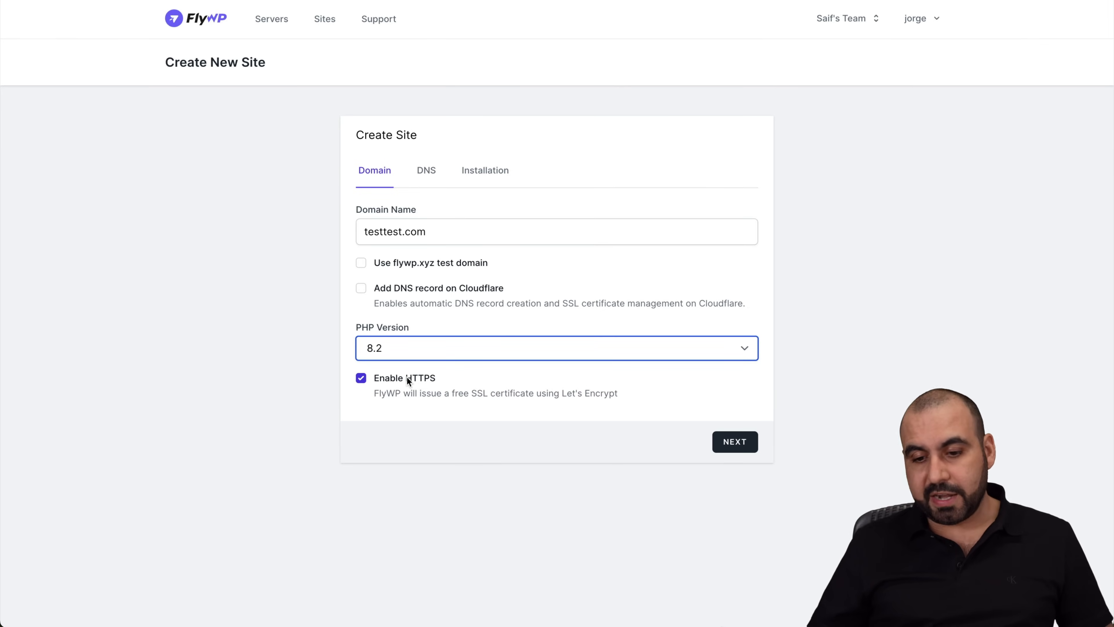
# Advance to the DNS step and highlight the A record IP 139.59.236.188 for testtest.com
pyautogui.click(735, 444)
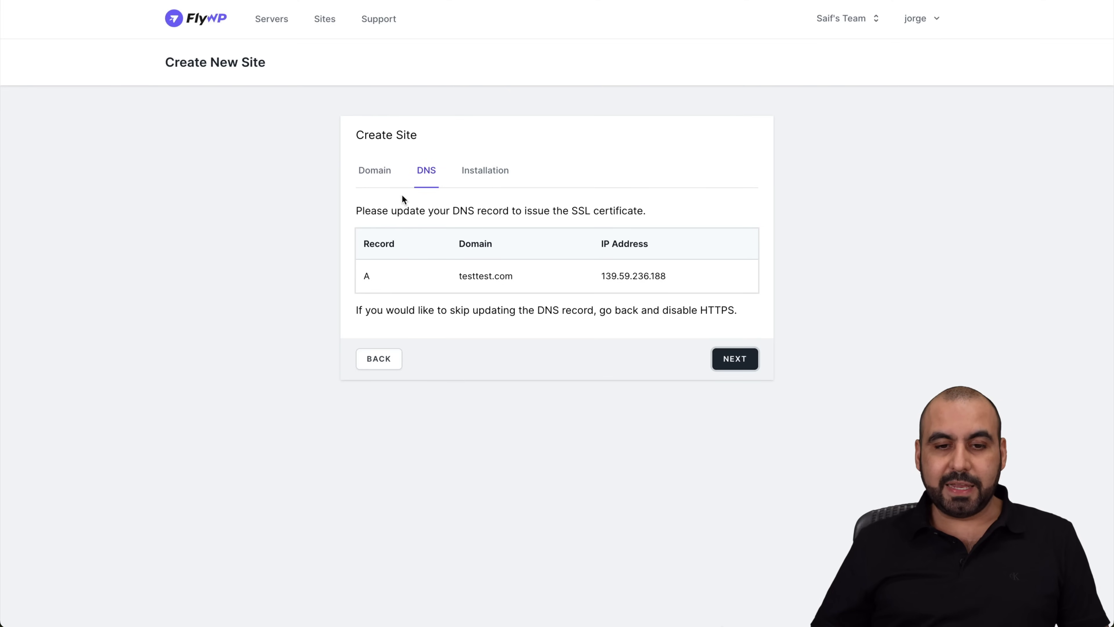
pyautogui.moveTo(602, 278); pyautogui.dragTo(684, 279)
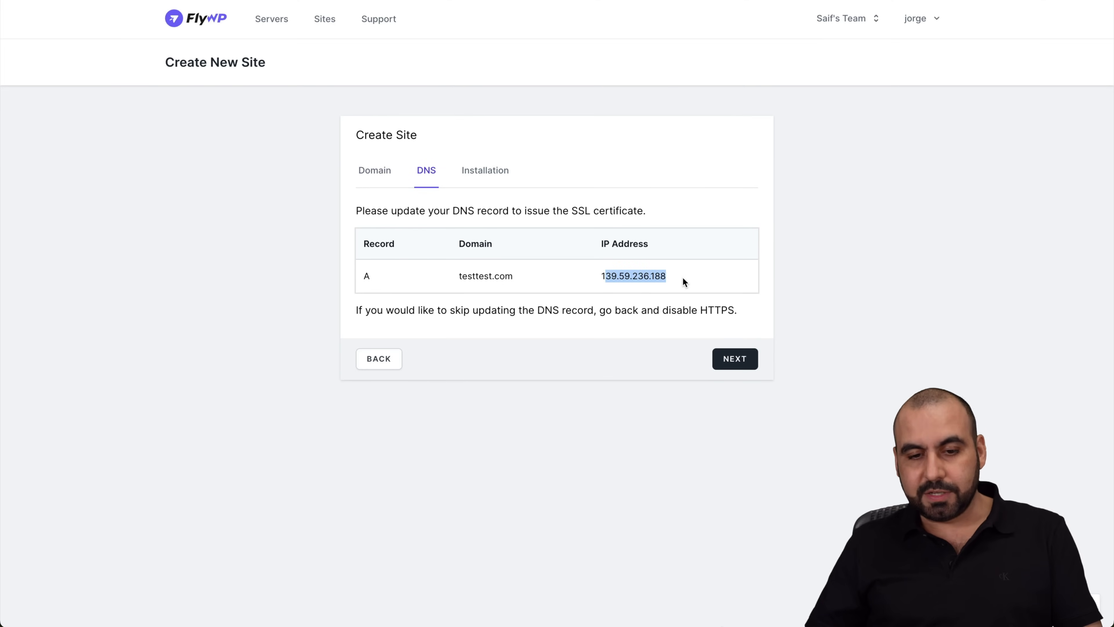
pyautogui.click(660, 278)
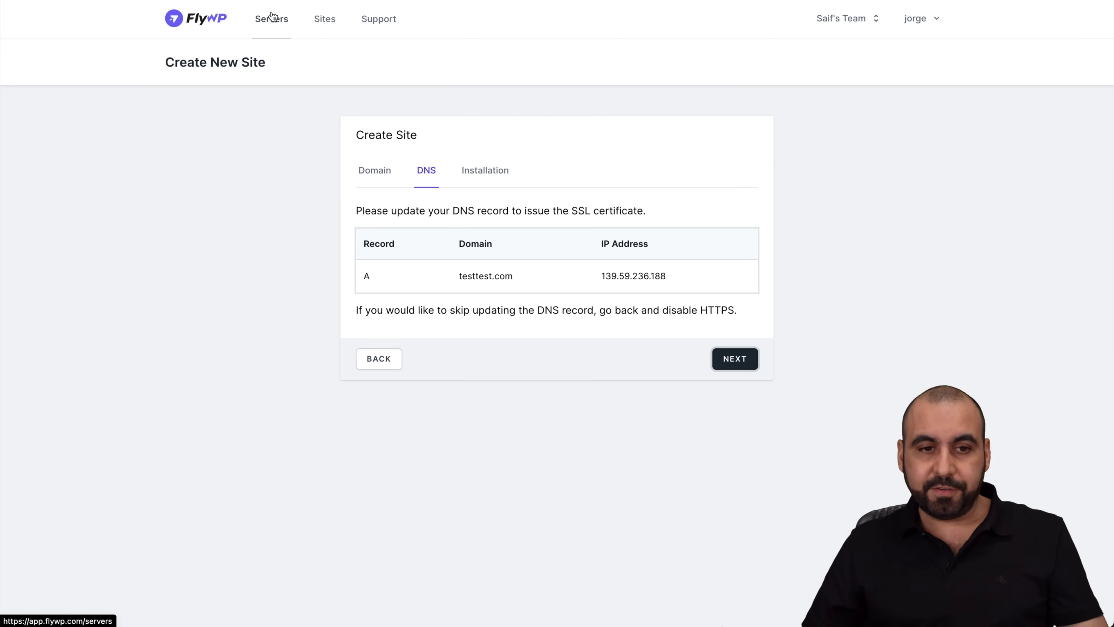
# Browse the Servers list, then Sites, then back to Servers showing all four servers Active
pyautogui.click(273, 26)
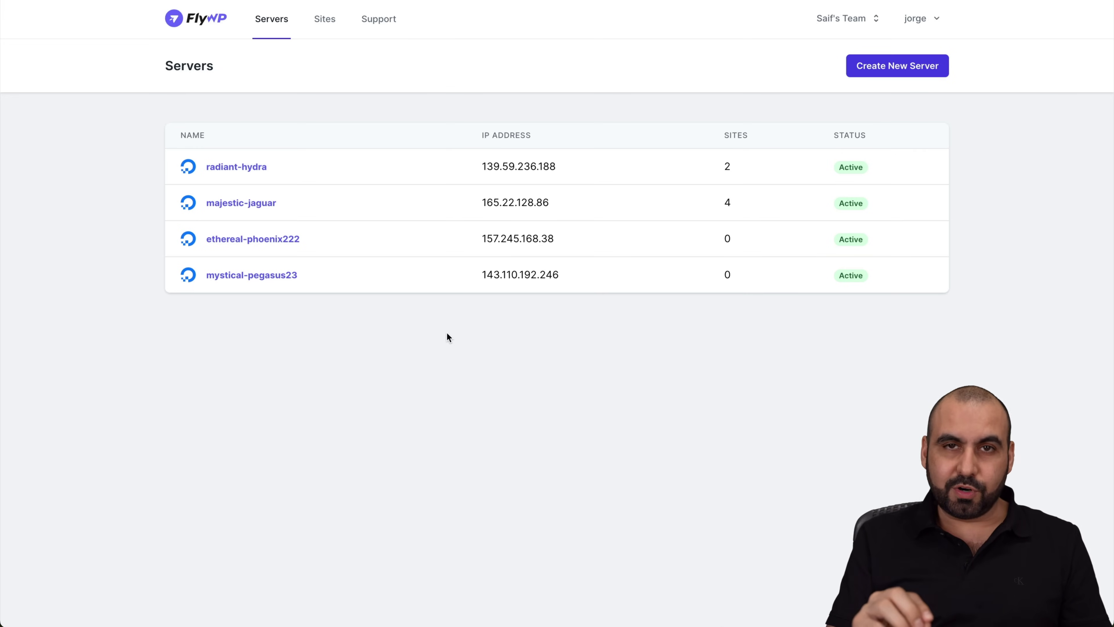
pyautogui.click(320, 23)
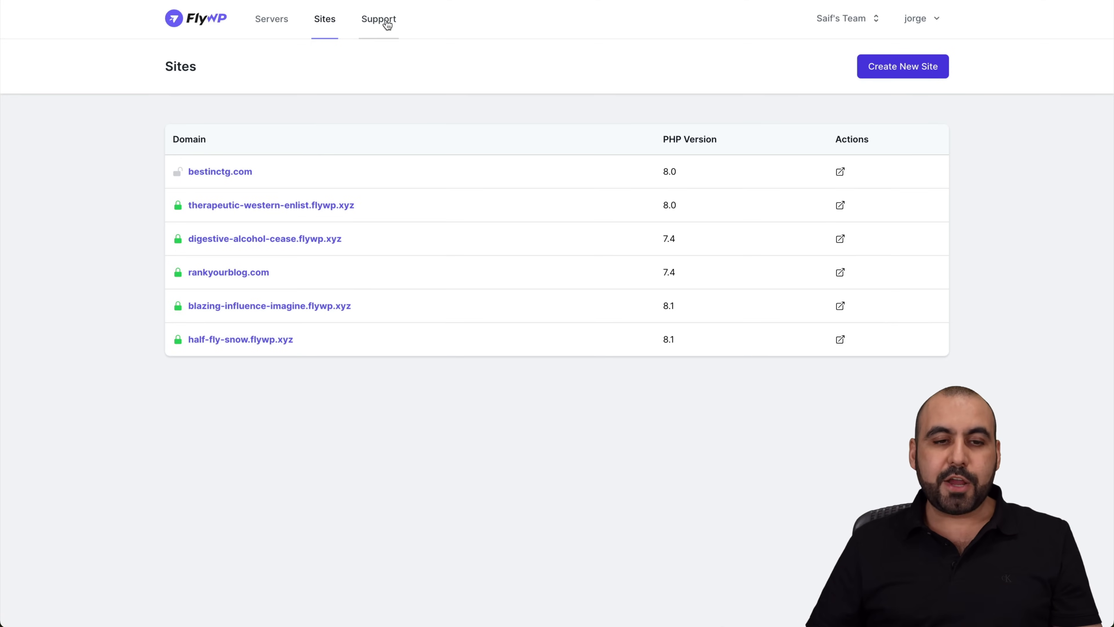
pyautogui.click(282, 27)
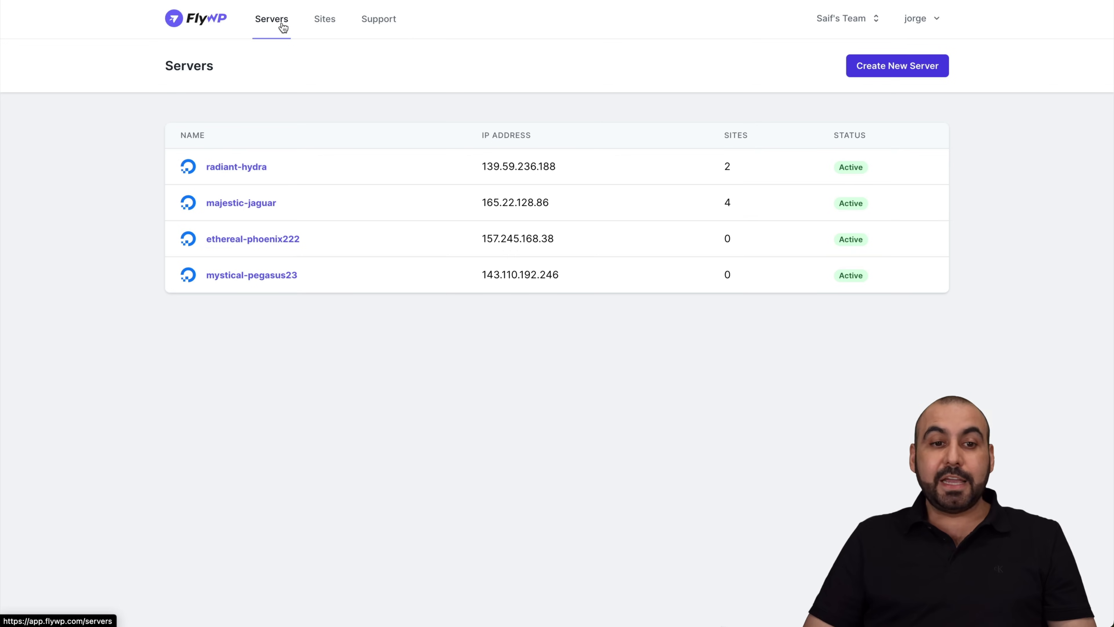